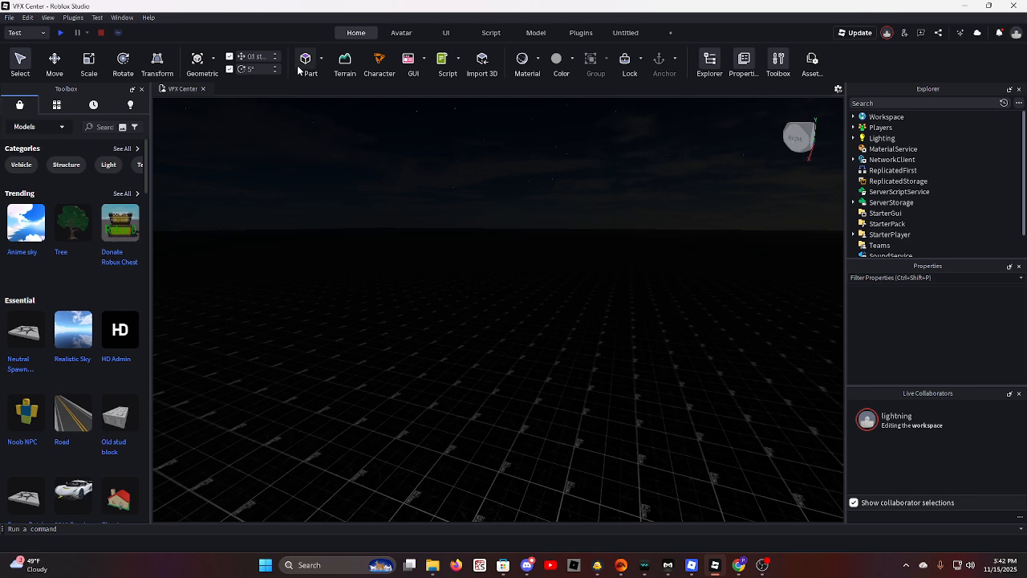
# Insert a block part into the workspace and add an Attachment inside it
pyautogui.click(303, 63)
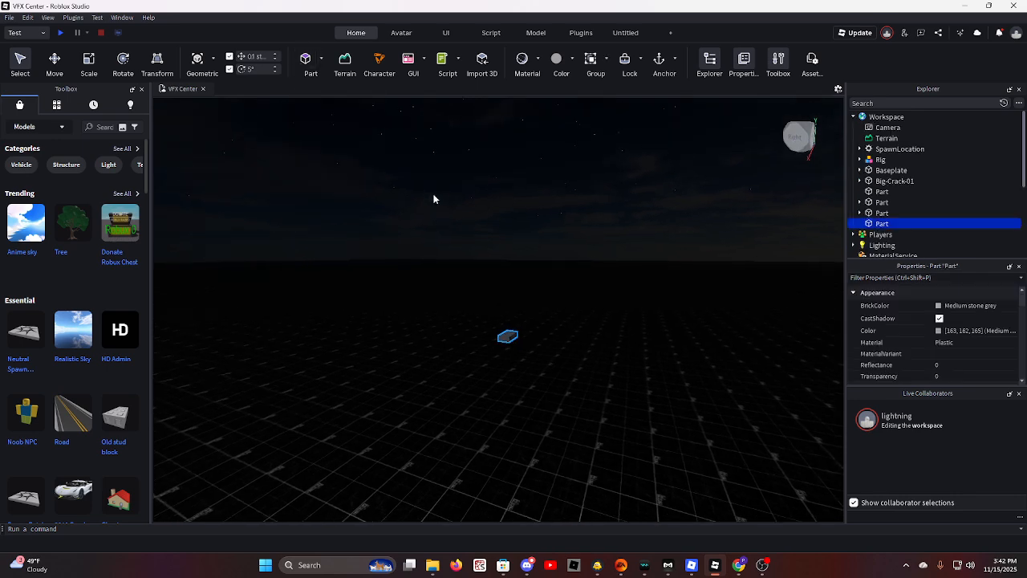
pyautogui.press('w')
pyautogui.moveTo(659, 295); pyautogui.dragTo(661, 294, button='right')
pyautogui.click(894, 224)
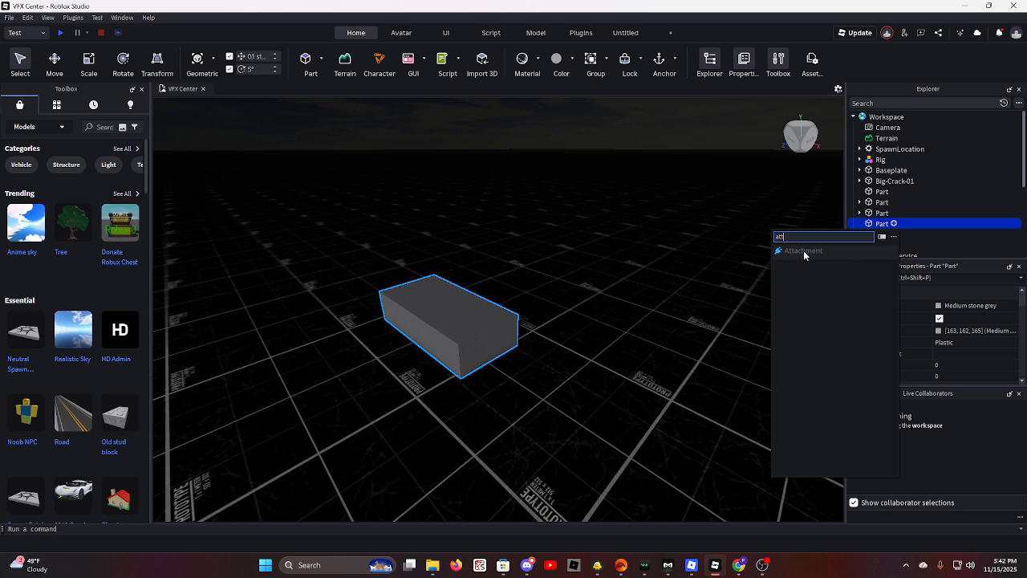
pyautogui.click(803, 251)
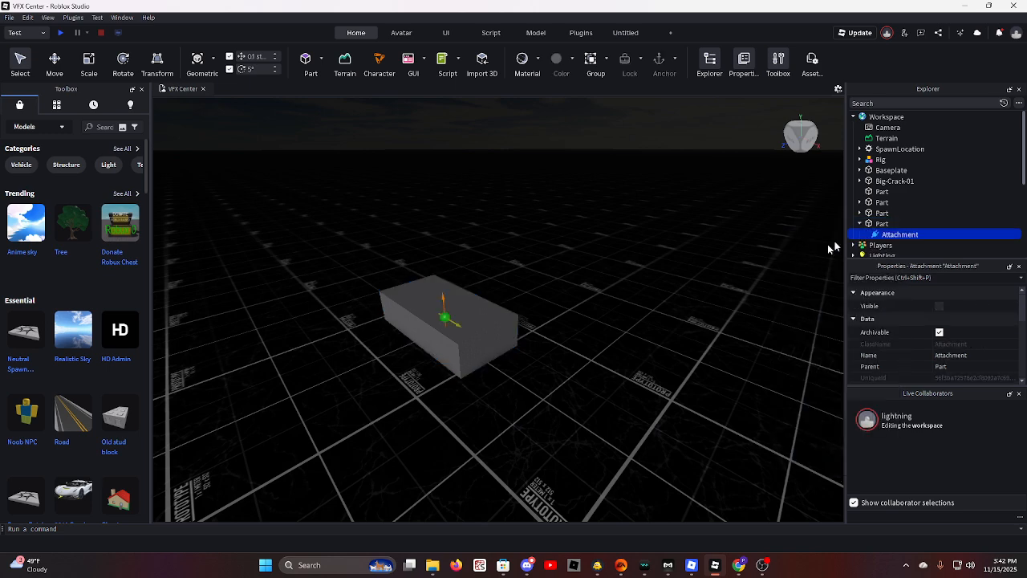
# Add a ParticleEmitter inside the new part's Attachment and look over its properties
pyautogui.click(924, 235)
pyautogui.click(870, 273)
pyautogui.moveTo(619, 299); pyautogui.dragTo(618, 299, button='right')
pyautogui.press('e')
pyautogui.press('w')
pyautogui.scroll(-1, 945, 315)
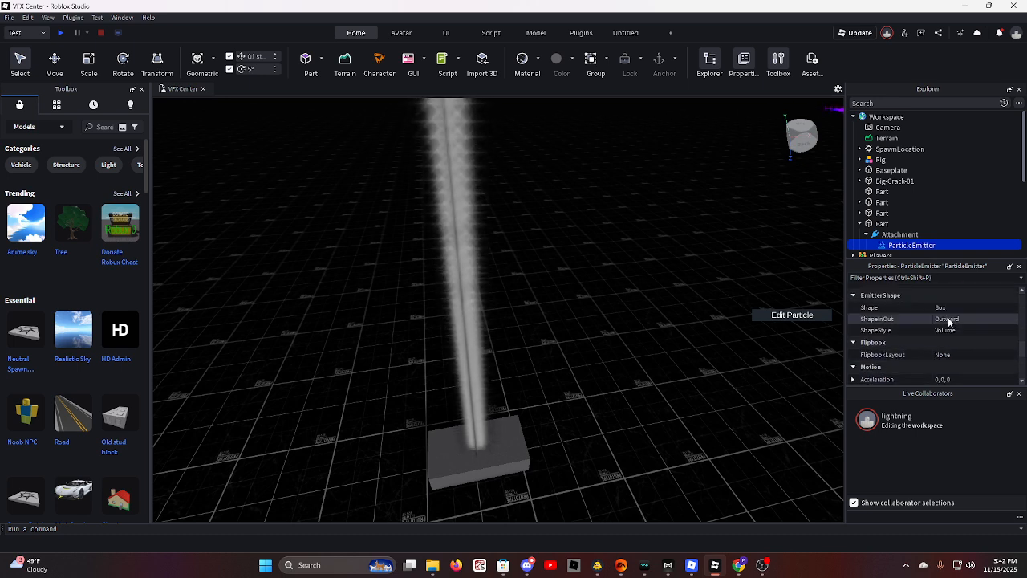
pyautogui.scroll(1, 948, 322)
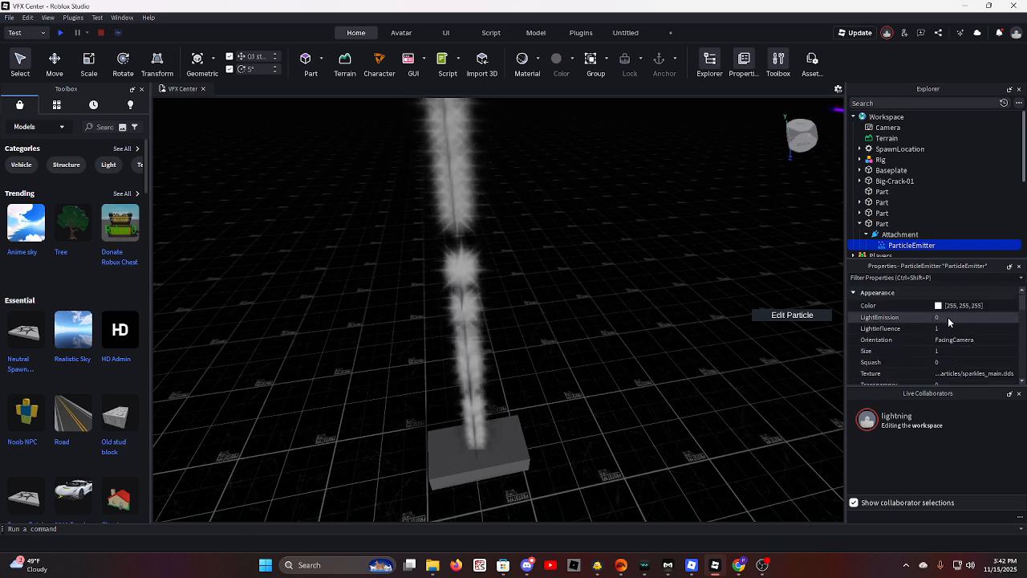
pyautogui.moveTo(789, 311); pyautogui.dragTo(788, 311, button='right')
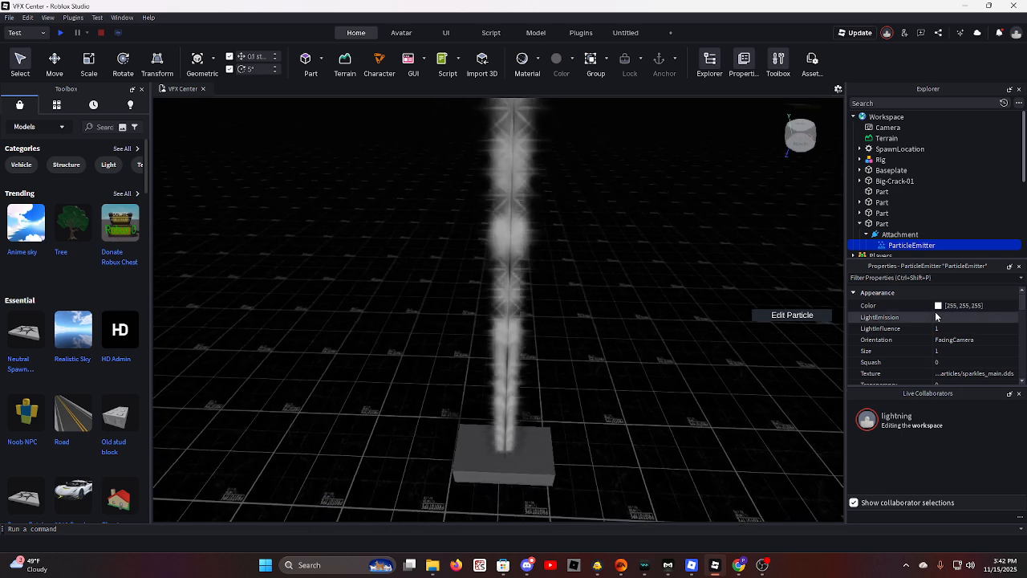
pyautogui.click(938, 307)
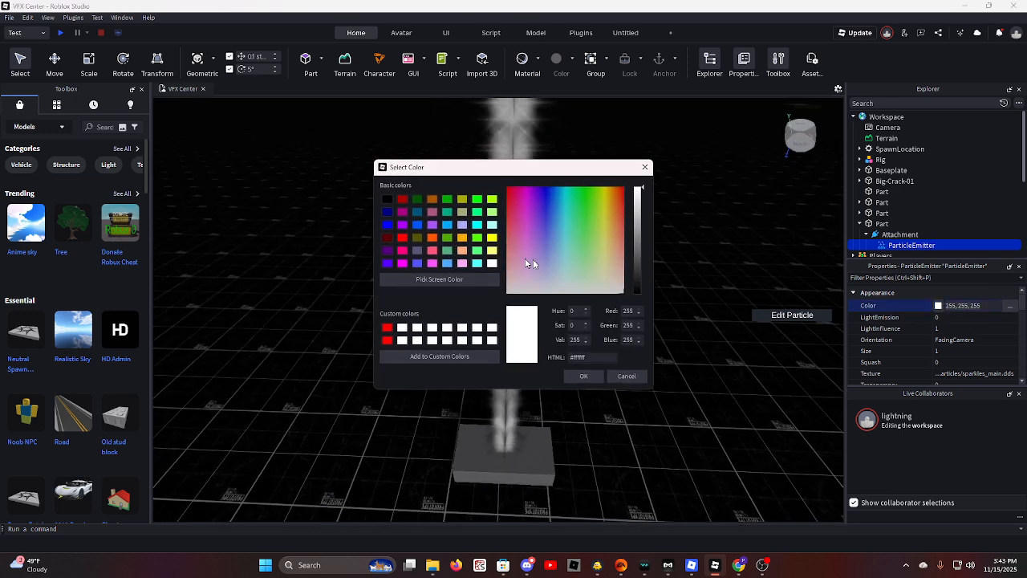
pyautogui.moveTo(553, 172); pyautogui.dragTo(794, 132)
pyautogui.click(764, 164)
pyautogui.click(720, 298)
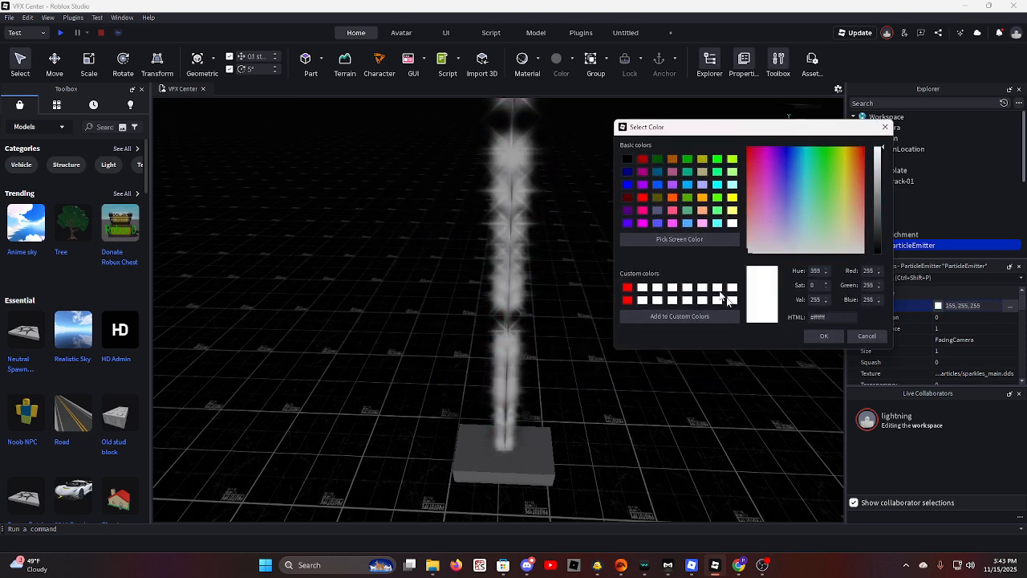
pyautogui.moveTo(815, 248)
pyautogui.mouseDown()
pyautogui.moveTo(803, 213)
pyautogui.moveTo(811, 245)
pyautogui.mouseUp()
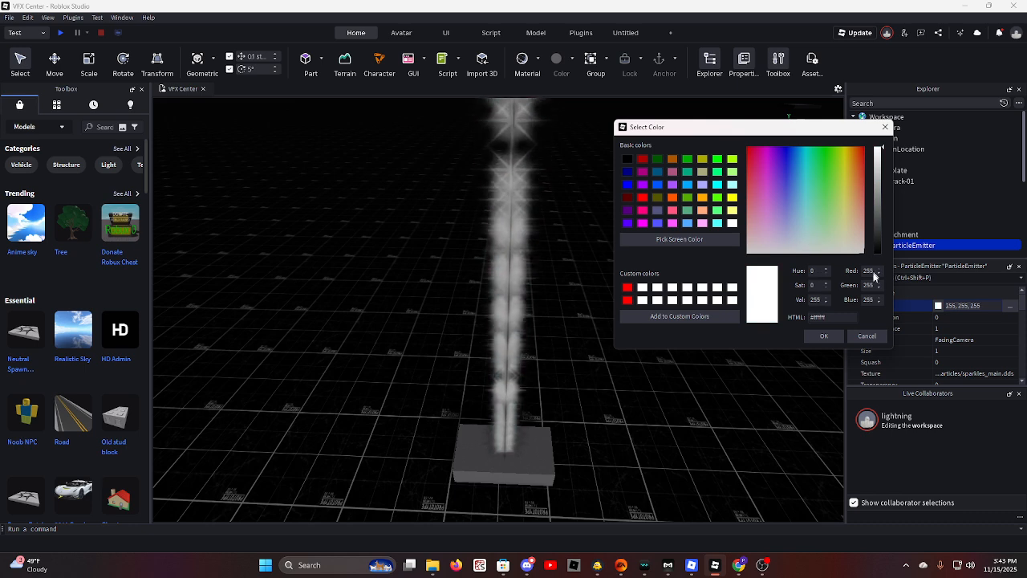
pyautogui.click(868, 337)
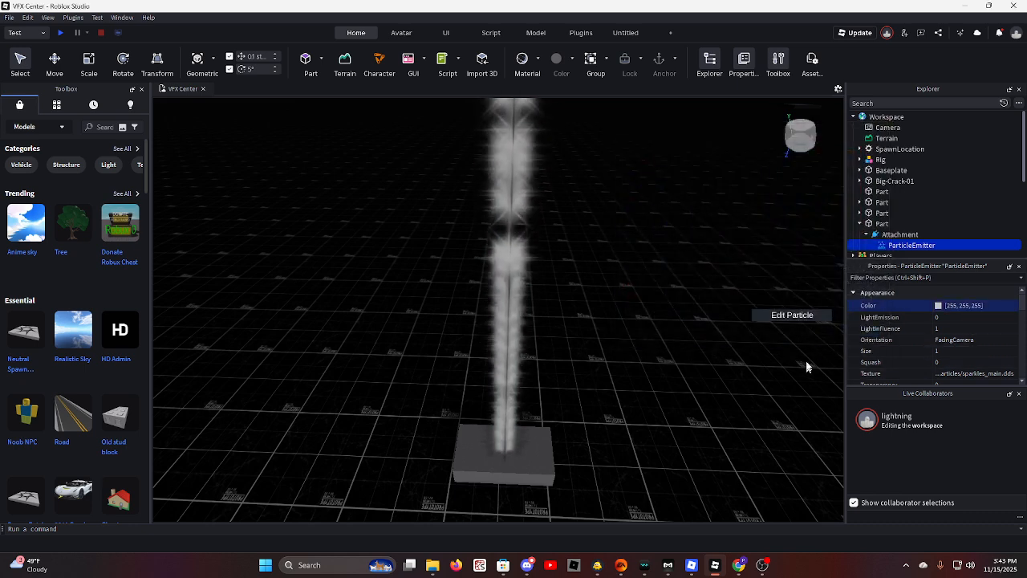
# Try the particle emitter's LightEmission at 1, then return it to 0
pyautogui.click(941, 318)
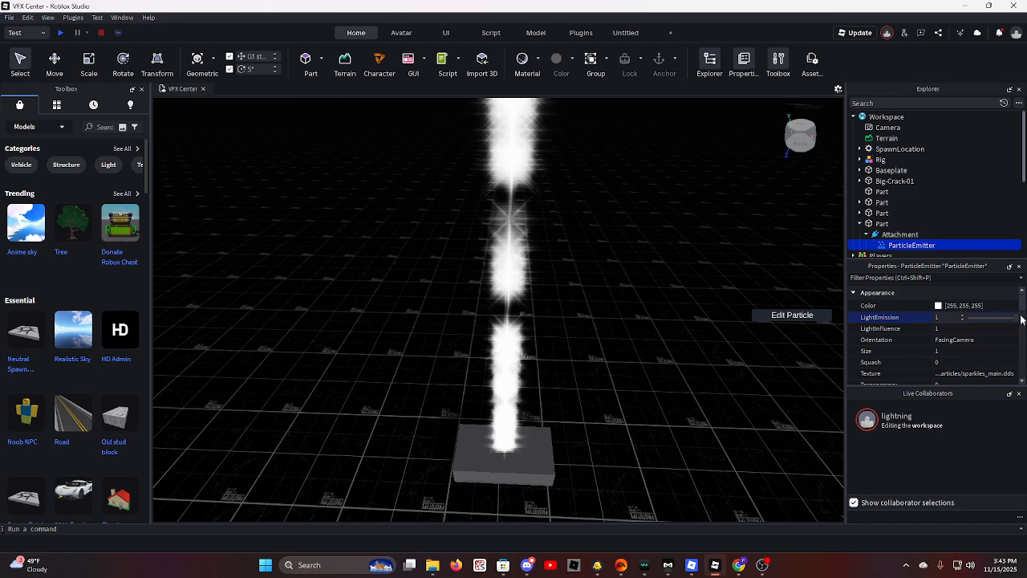
pyautogui.moveTo(475, 245); pyautogui.dragTo(475, 244, button='right')
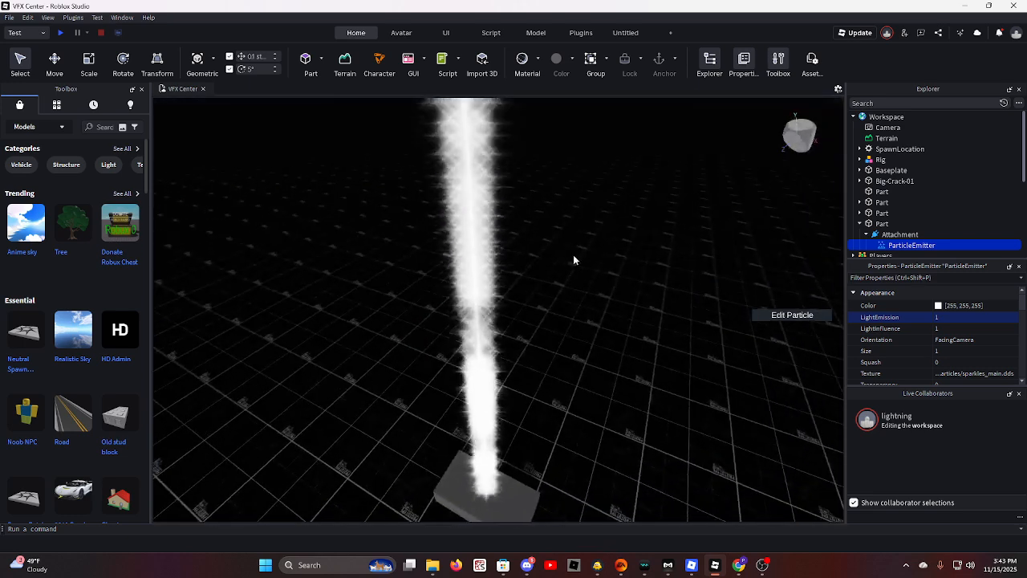
pyautogui.moveTo(989, 319); pyautogui.dragTo(961, 327)
# Set the particle emitter's LightInfluence to 0
pyautogui.click(879, 328)
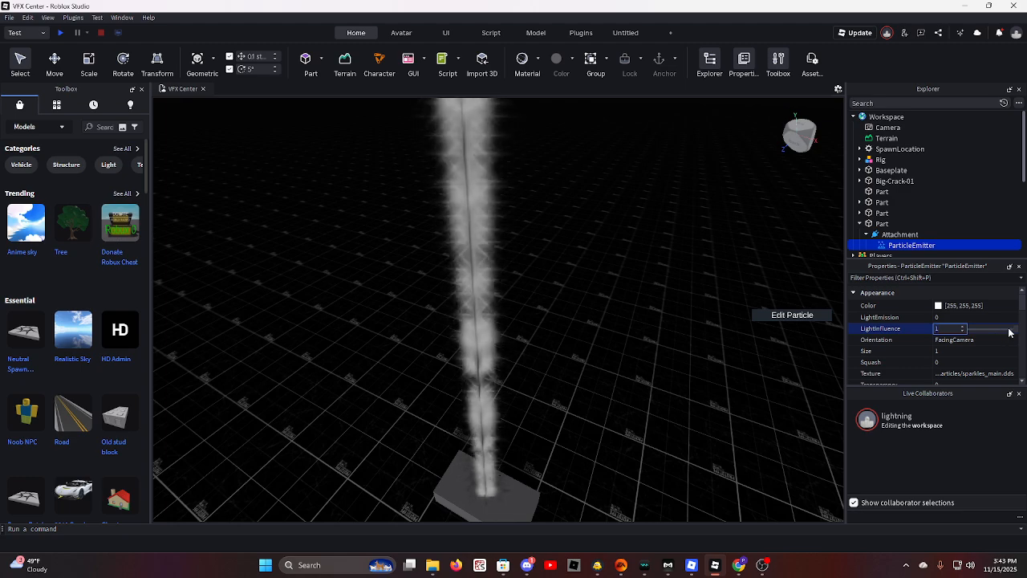
pyautogui.moveTo(652, 255); pyautogui.dragTo(651, 255, button='right')
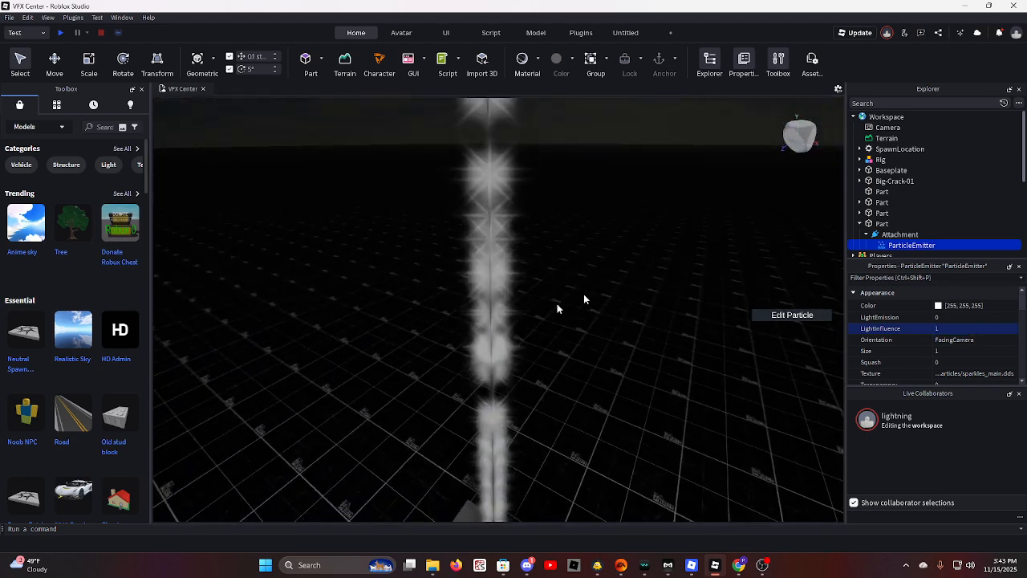
pyautogui.click(1000, 329)
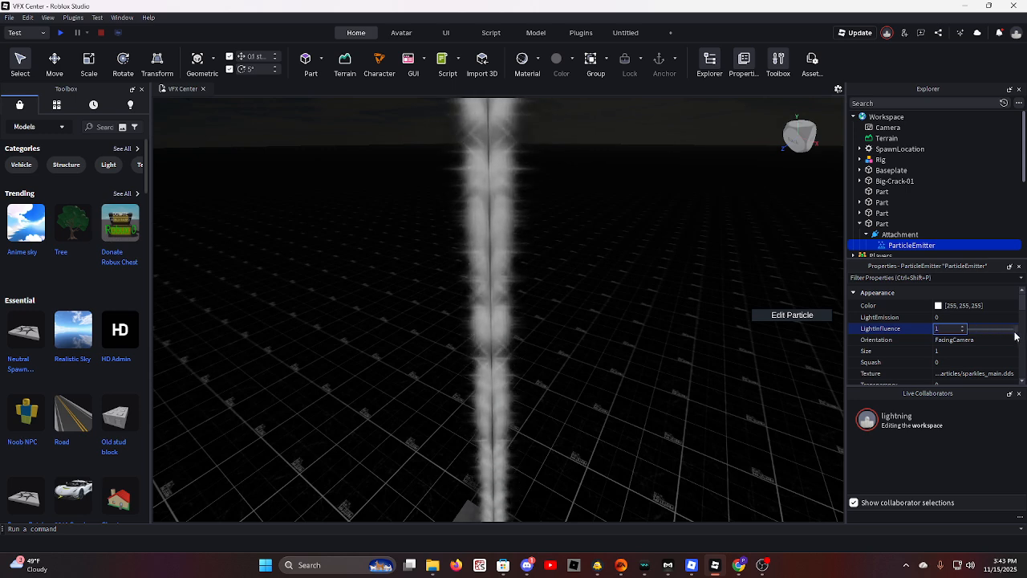
pyautogui.moveTo(1015, 331); pyautogui.dragTo(962, 337)
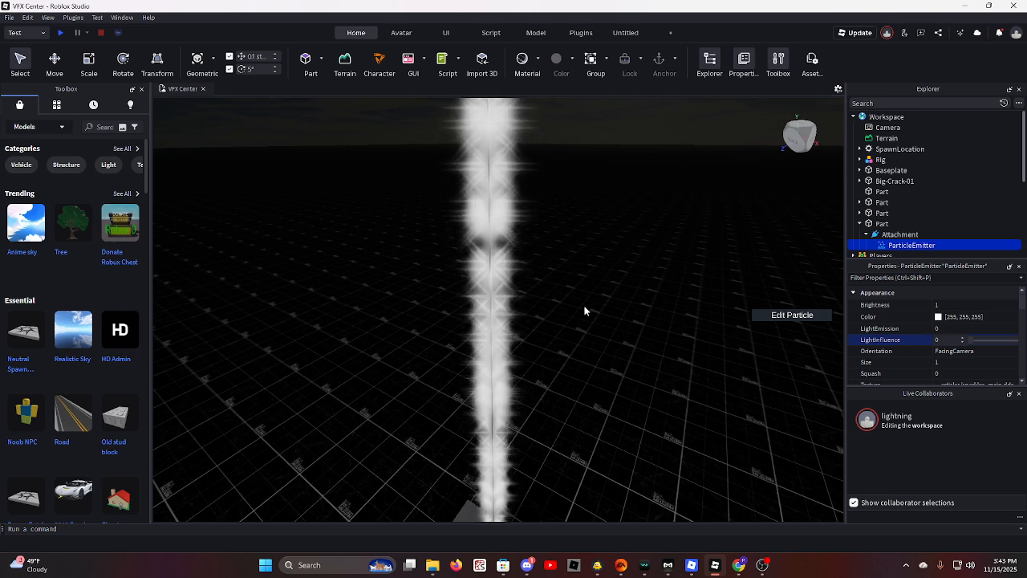
pyautogui.moveTo(584, 311); pyautogui.dragTo(578, 314, button='right')
# Try a Brightness of 10 on the particle emitter and view the particles
pyautogui.click(943, 305)
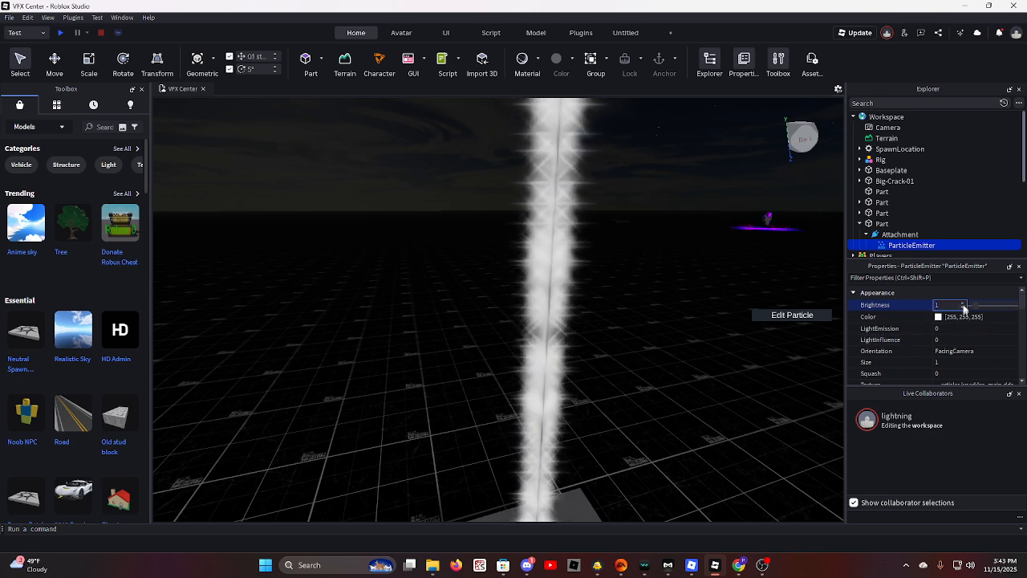
pyautogui.write('0')
pyautogui.press('Return')
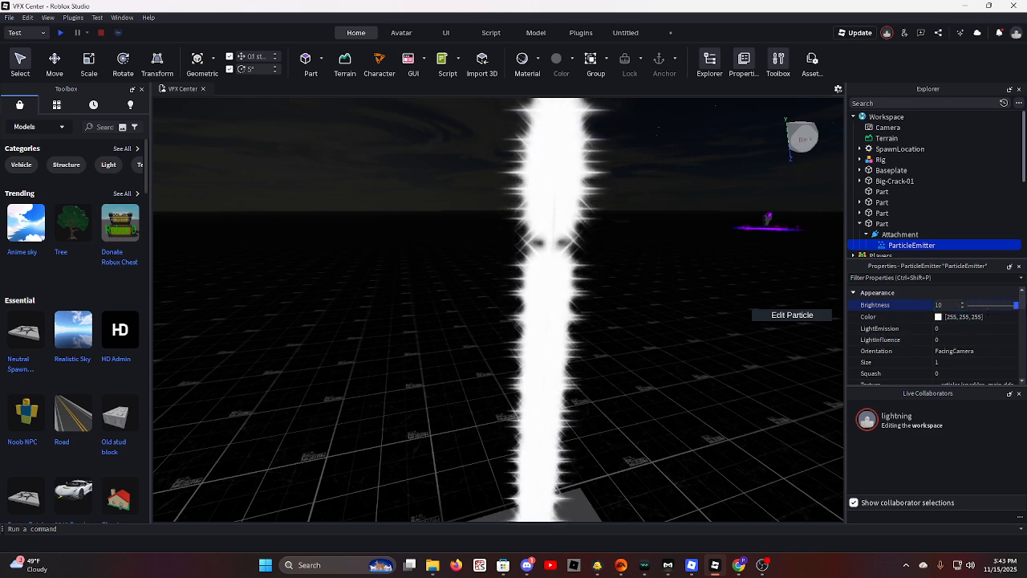
pyautogui.scroll(-1, 699, 372)
pyautogui.moveTo(698, 371); pyautogui.dragTo(697, 372, button='right')
pyautogui.scroll(2, 698, 371)
# Try raising the particle emitter's Brightness to 15
pyautogui.click(941, 305)
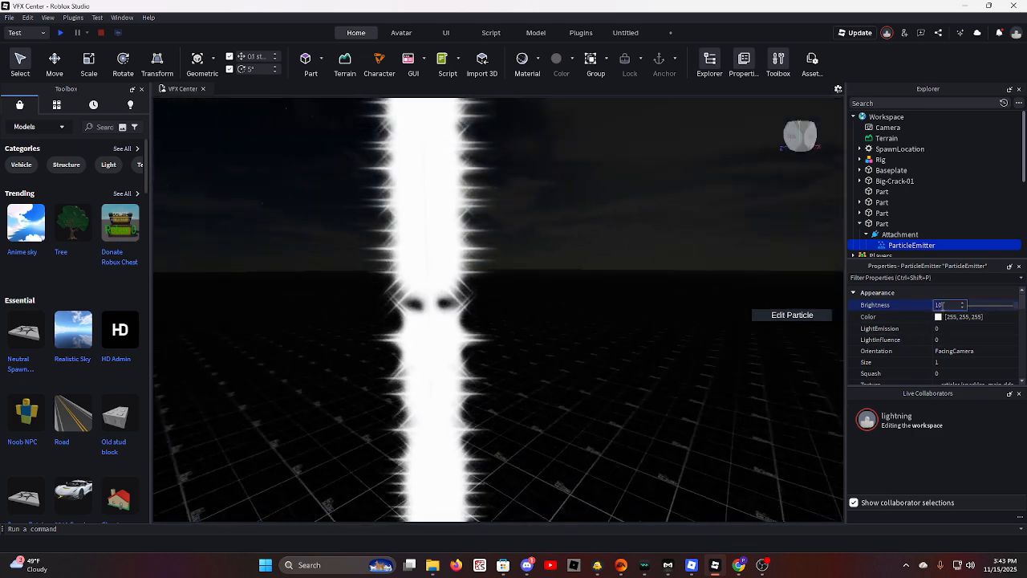
pyautogui.press('BackSpace')
pyautogui.press('BackSpace')
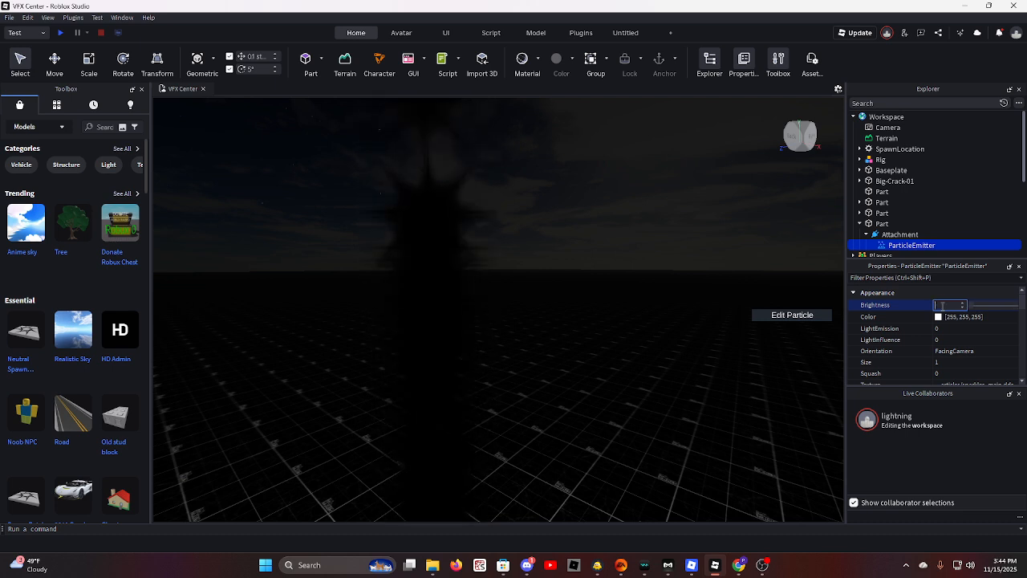
pyautogui.write('15')
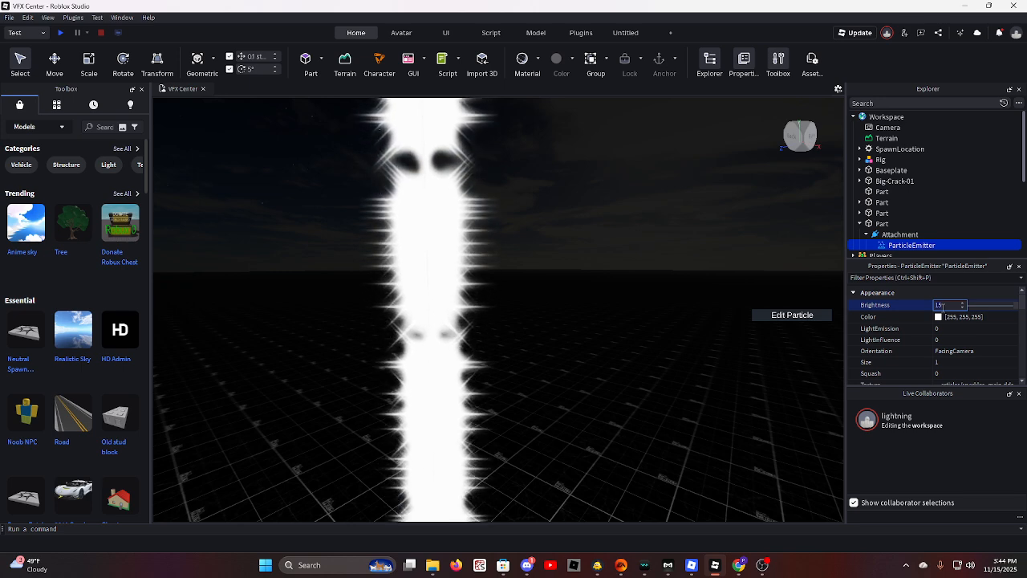
# Lower the particle emitter's Brightness to 0 for comparison, then return it to 1
pyautogui.press('BackSpace')
pyautogui.press('BackSpace')
pyautogui.press('Return')
pyautogui.moveTo(659, 304); pyautogui.dragTo(658, 302, button='right')
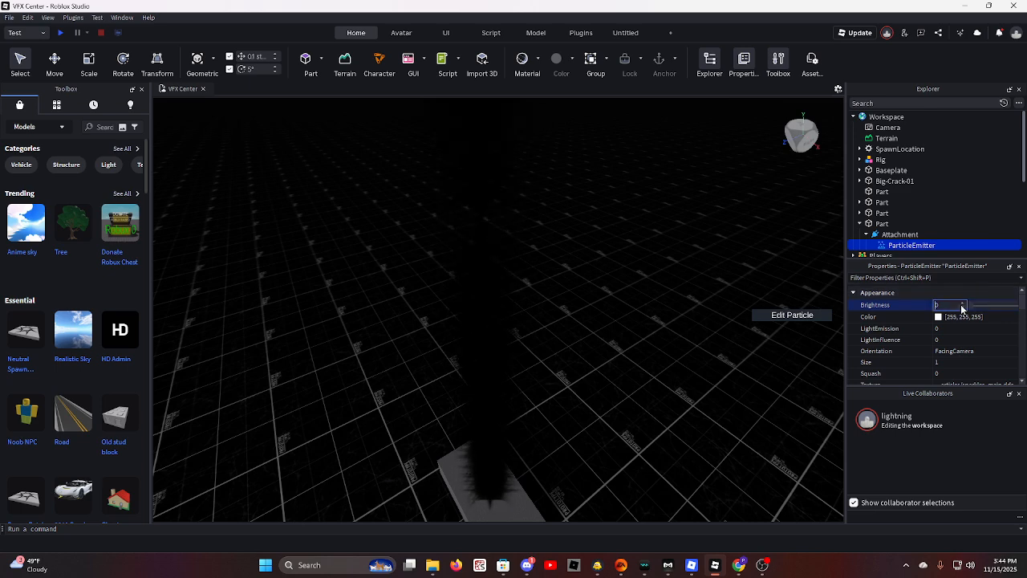
pyautogui.click(963, 304)
pyautogui.moveTo(541, 316); pyautogui.dragTo(541, 319, button='right')
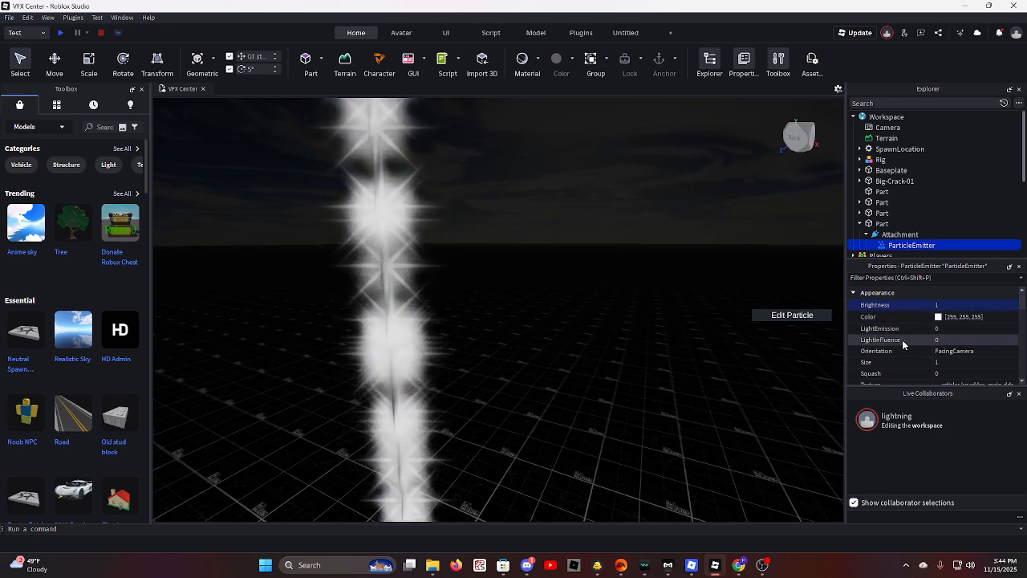
# Set the start keypoint of the particle emitter's color sequence to violet #5c26ff
pyautogui.click(1011, 319)
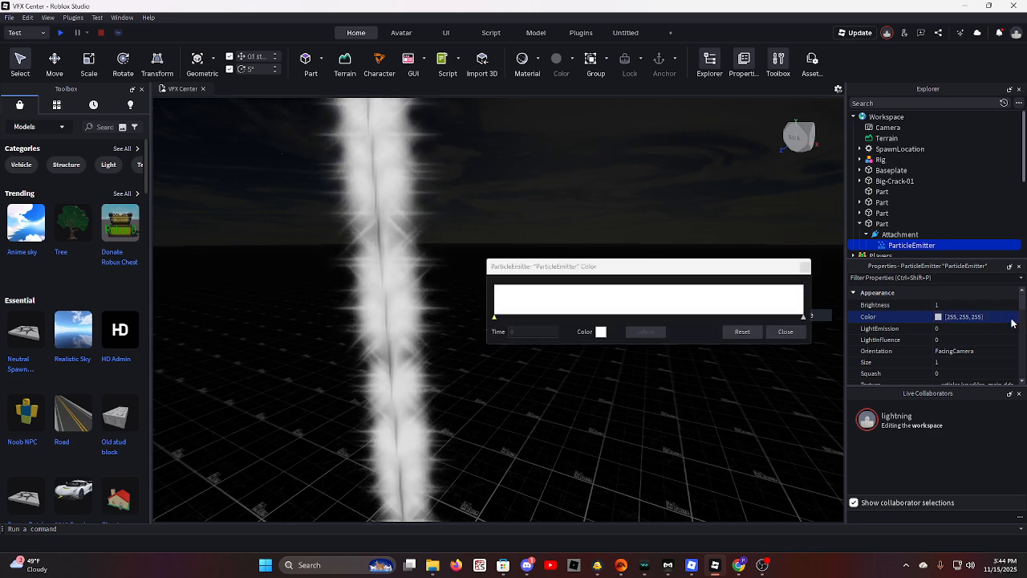
pyautogui.click(494, 318)
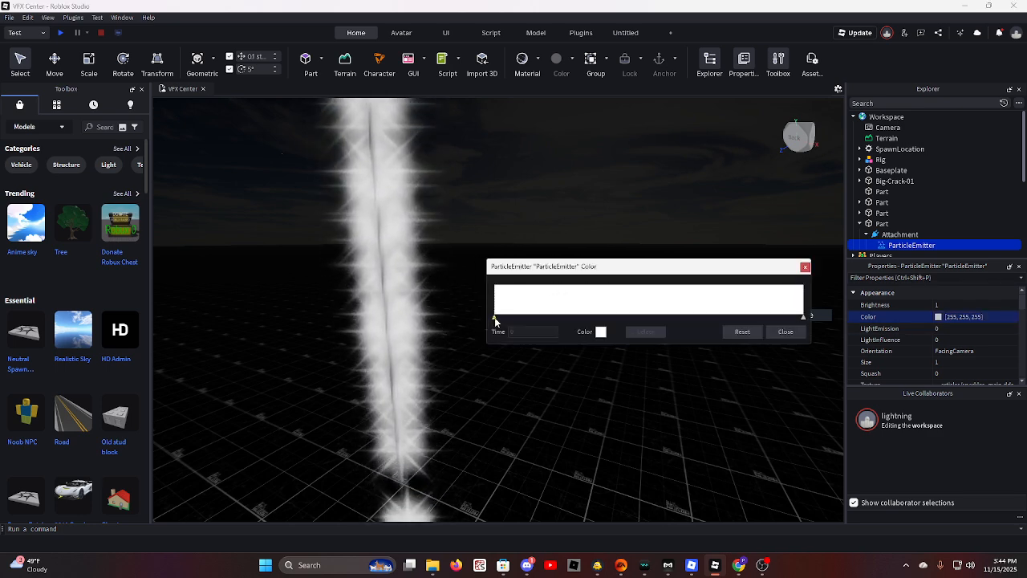
pyautogui.click(601, 331)
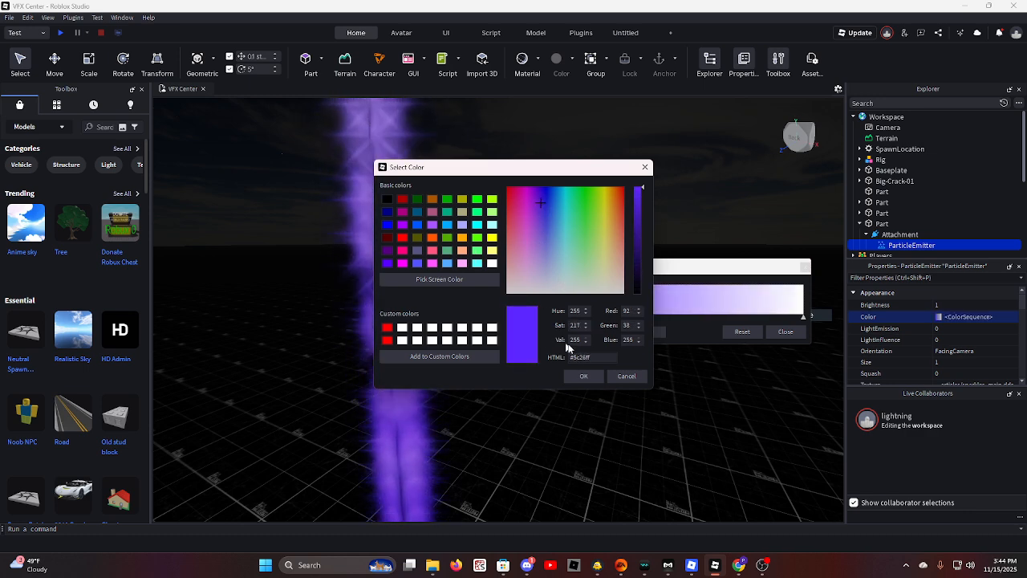
pyautogui.click(585, 375)
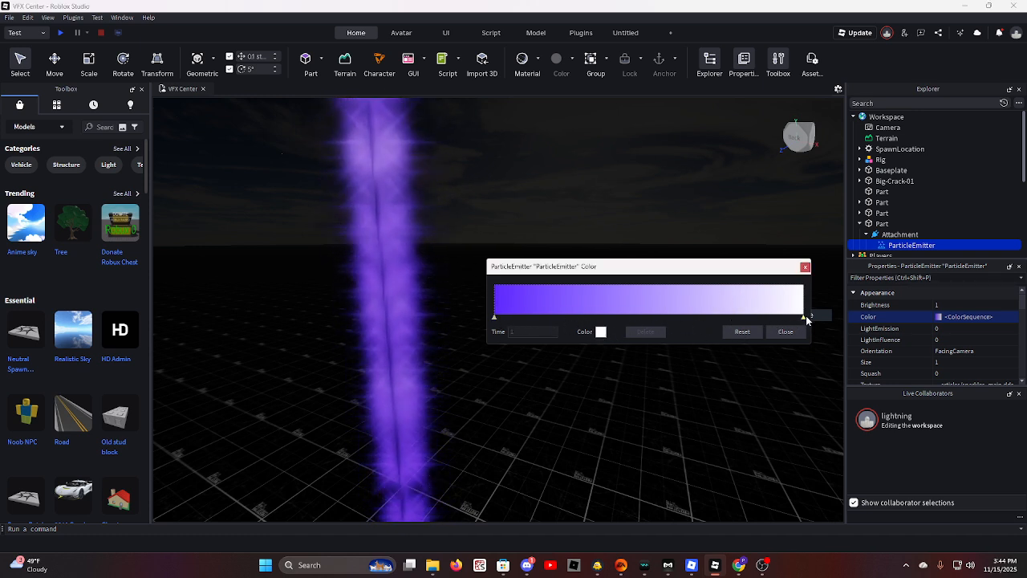
# Set the end keypoint of the particle emitter's color sequence to red and close the gradient editor
pyautogui.click(602, 333)
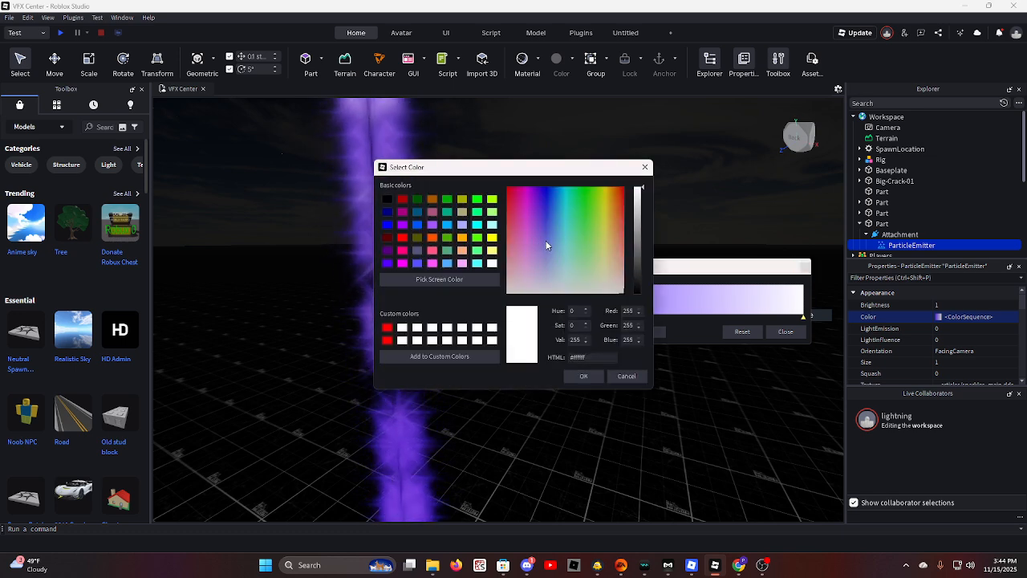
pyautogui.click(518, 205)
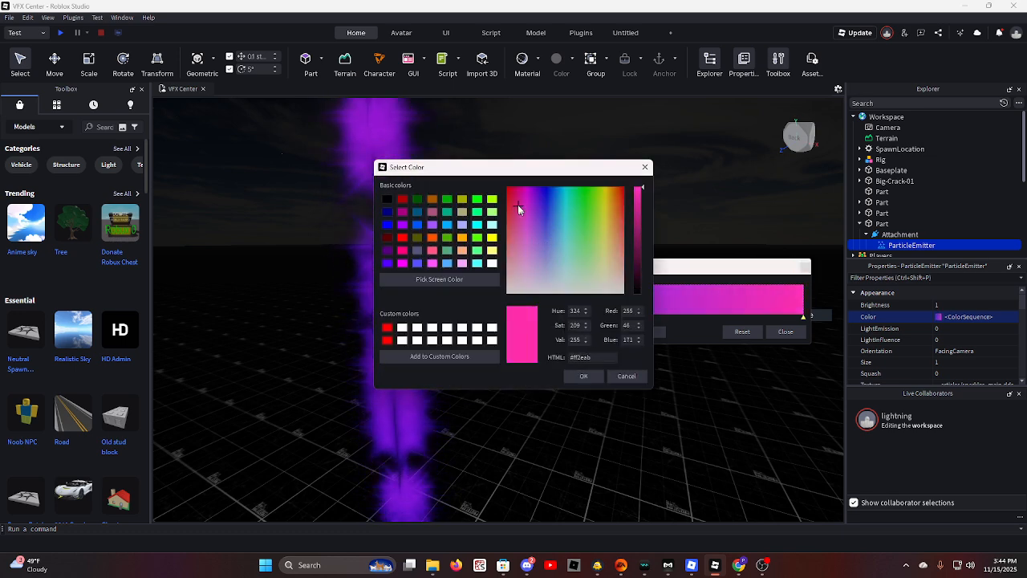
pyautogui.click(582, 376)
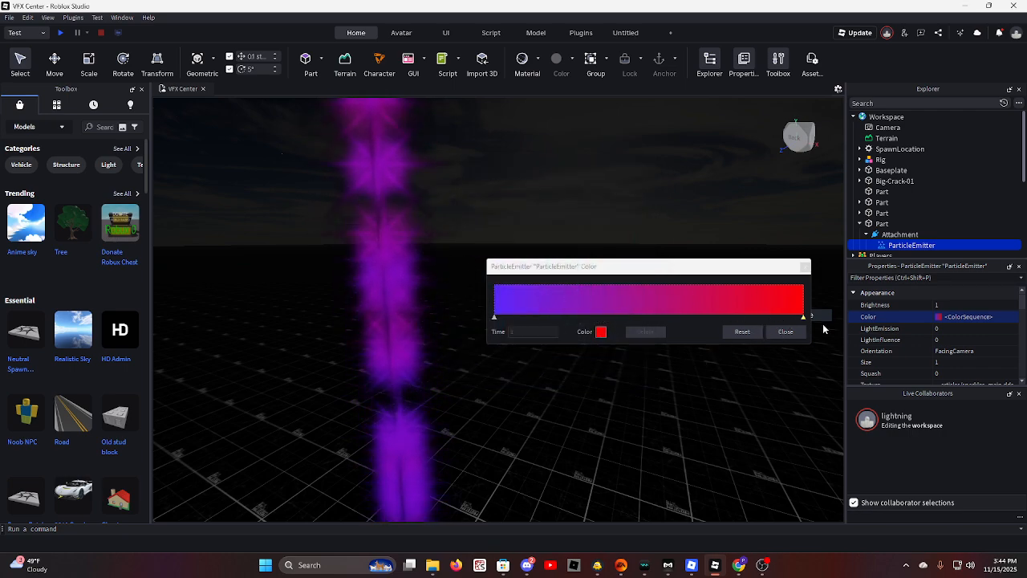
pyautogui.click(792, 335)
pyautogui.moveTo(651, 349); pyautogui.dragTo(655, 353, button='right')
pyautogui.press('w')
pyautogui.press('s')
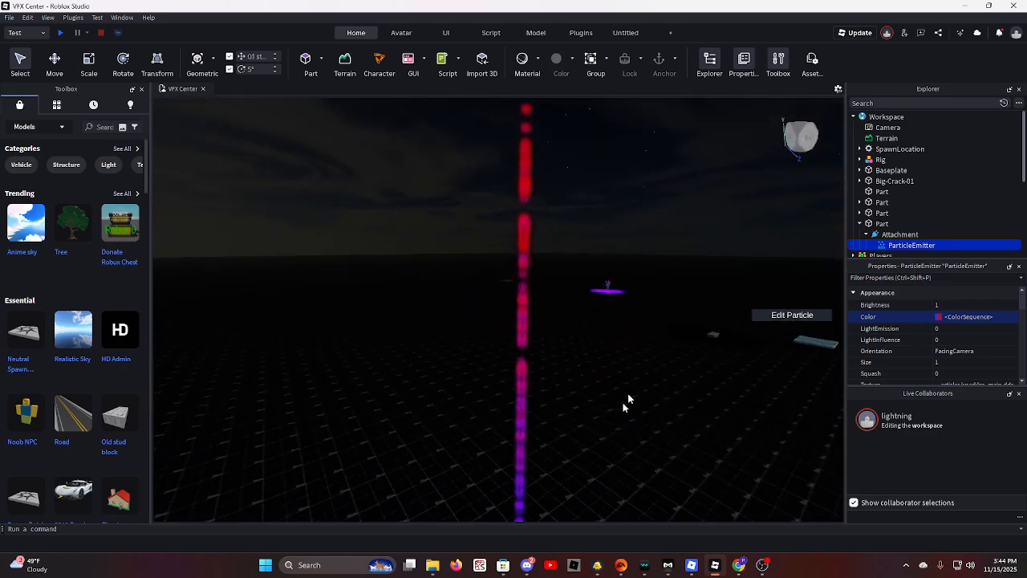
# Try the FacingCameraWorldUp orientation on the particle emitter from several viewing angles, then return it to FacingCamera
pyautogui.moveTo(573, 509); pyautogui.dragTo(573, 508, button='right')
pyautogui.press('w')
pyautogui.moveTo(722, 370); pyautogui.dragTo(724, 408, button='right')
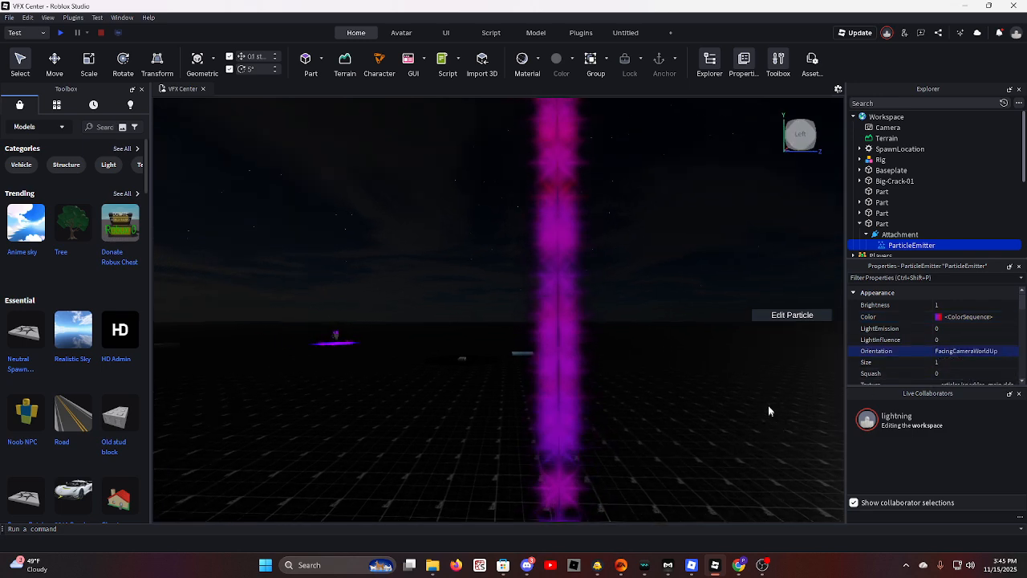
pyautogui.moveTo(768, 407); pyautogui.dragTo(768, 413, button='right')
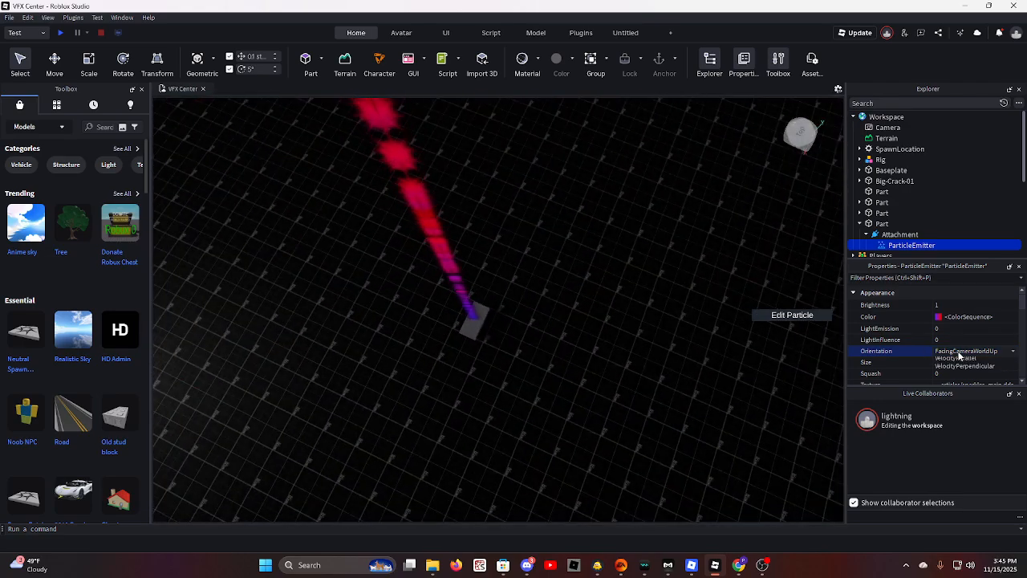
pyautogui.moveTo(642, 343); pyautogui.dragTo(641, 343, button='right')
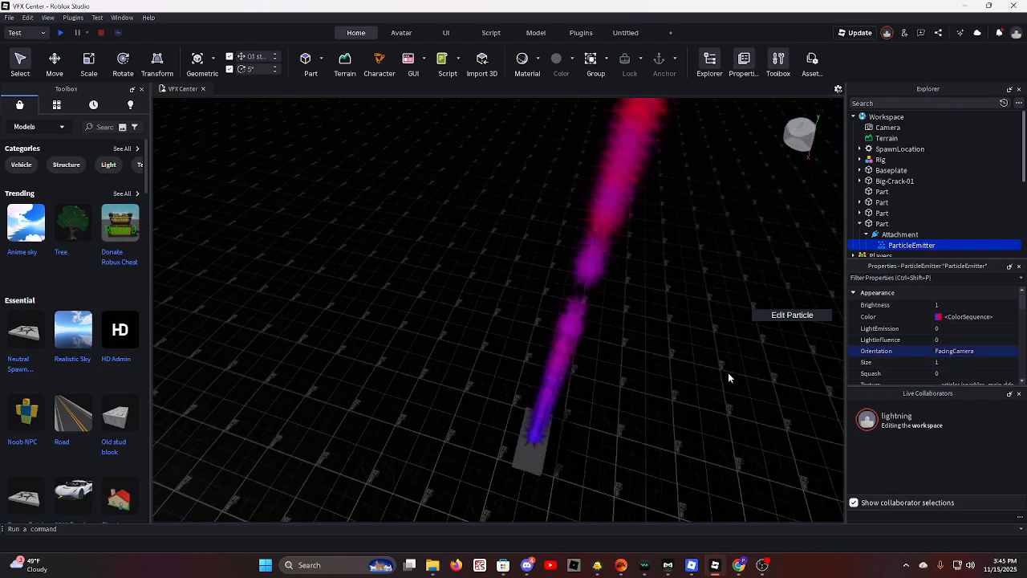
pyautogui.moveTo(728, 372); pyautogui.dragTo(727, 377, button='right')
pyautogui.press('w')
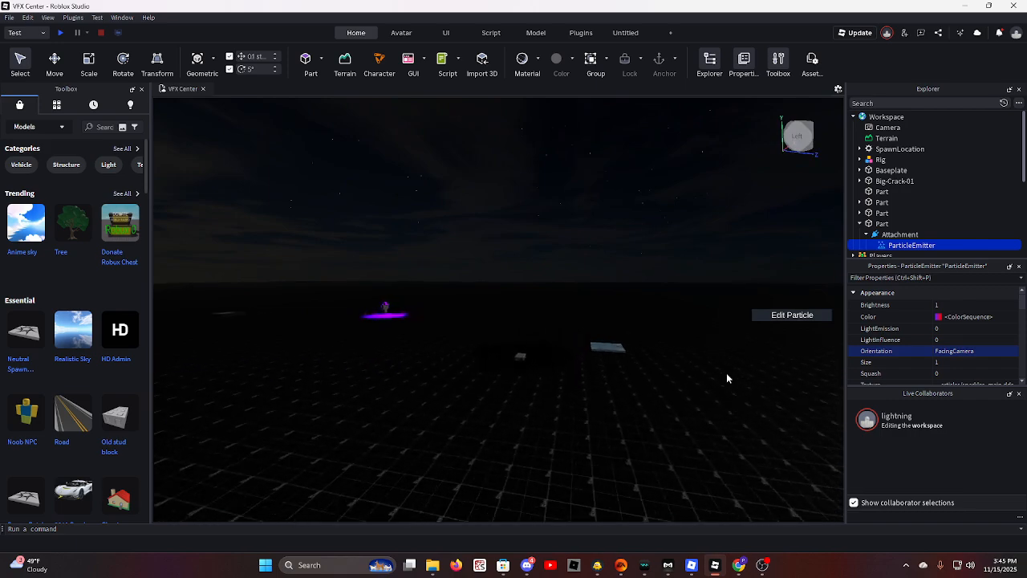
# Try a Size of 10 on the particle emitter
pyautogui.moveTo(727, 374); pyautogui.dragTo(728, 374, button='right')
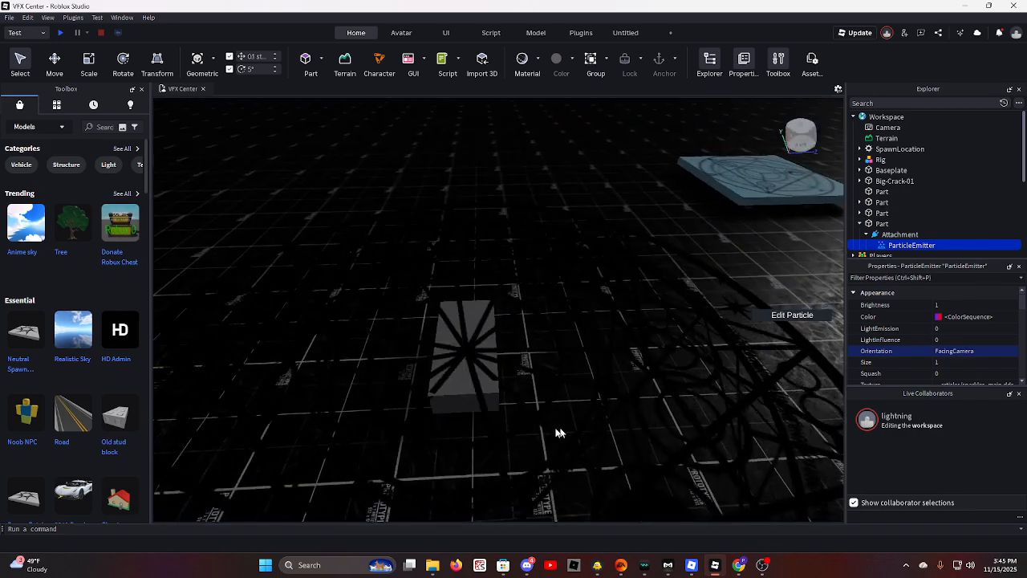
pyautogui.moveTo(521, 412); pyautogui.dragTo(520, 415, button='right')
pyautogui.press('s')
pyautogui.press('w')
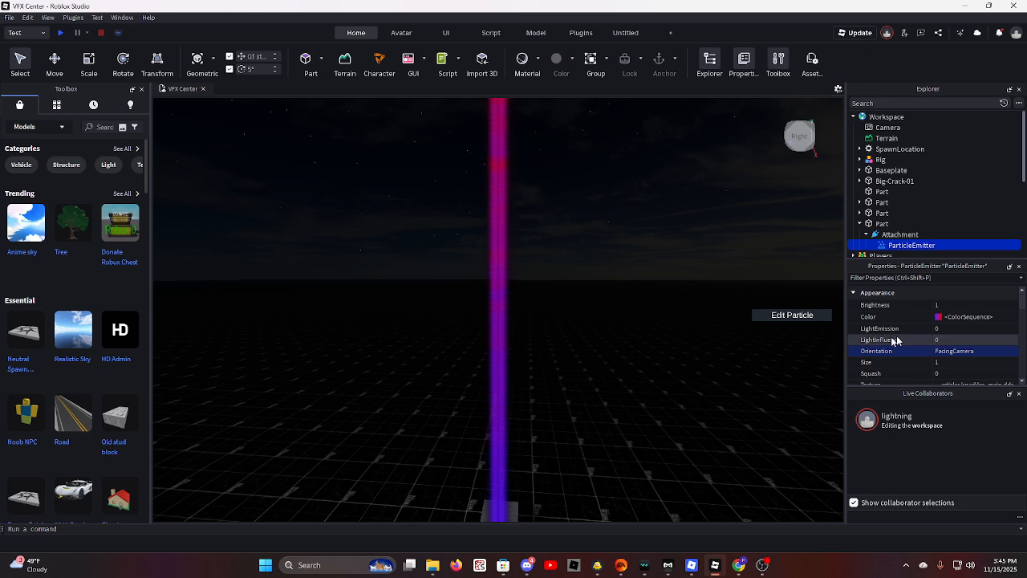
pyautogui.scroll(-1, 912, 330)
pyautogui.click(960, 330)
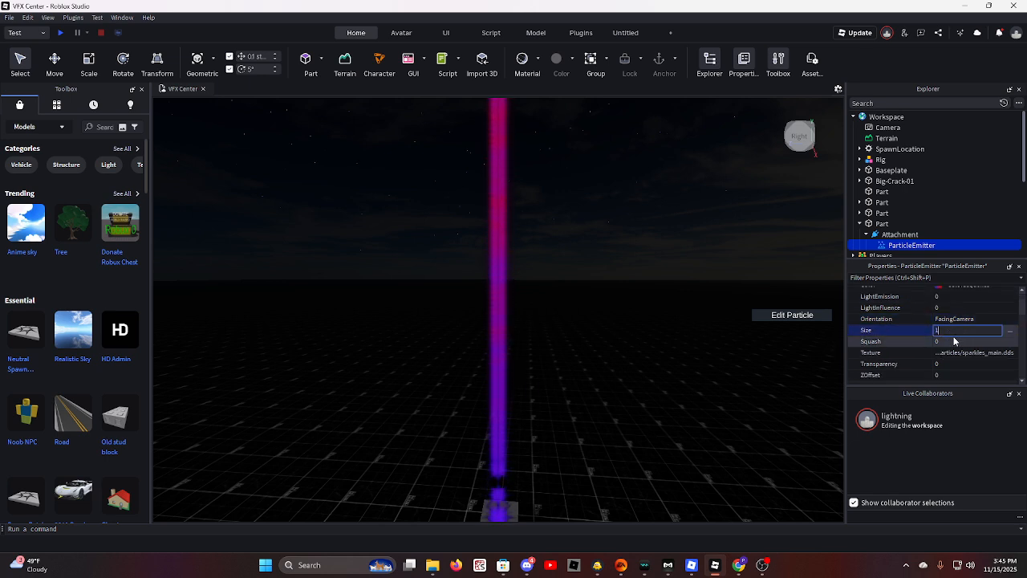
pyautogui.press('Return')
pyautogui.moveTo(688, 402); pyautogui.dragTo(688, 401, button='right')
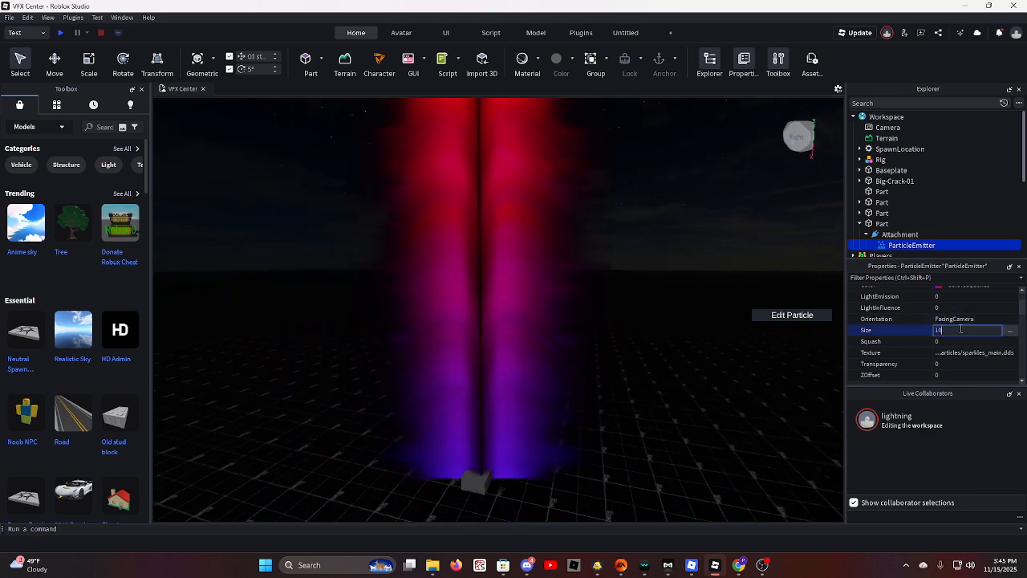
# Set the particle emitter's Size to 0.4 and inspect the emitted particles up close
pyautogui.press('Return')
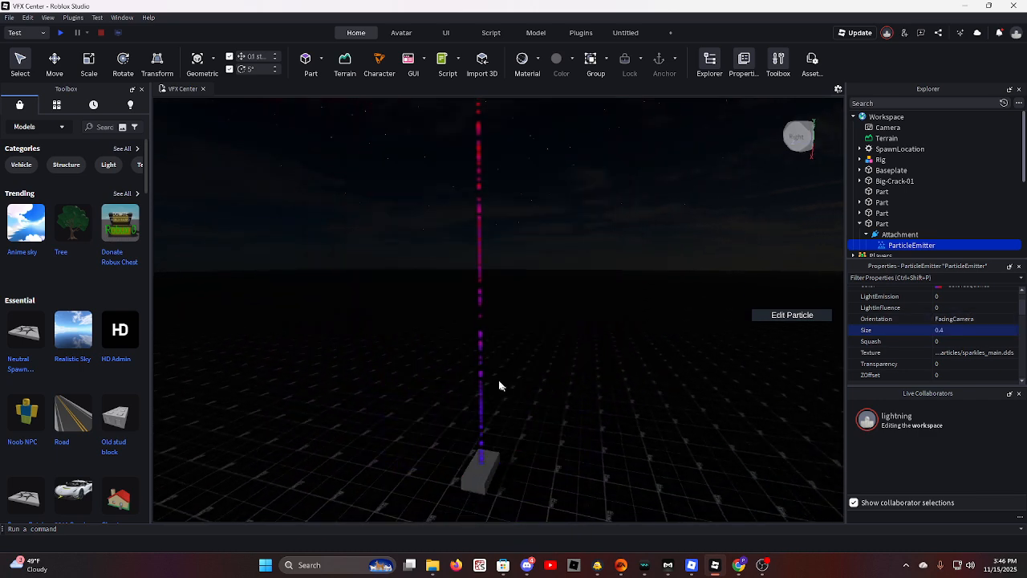
pyautogui.moveTo(499, 380); pyautogui.dragTo(529, 366, button='right')
pyautogui.press('w')
pyautogui.press('w')
pyautogui.press('s')
pyautogui.press('w')
pyautogui.press('w')
pyautogui.press('s')
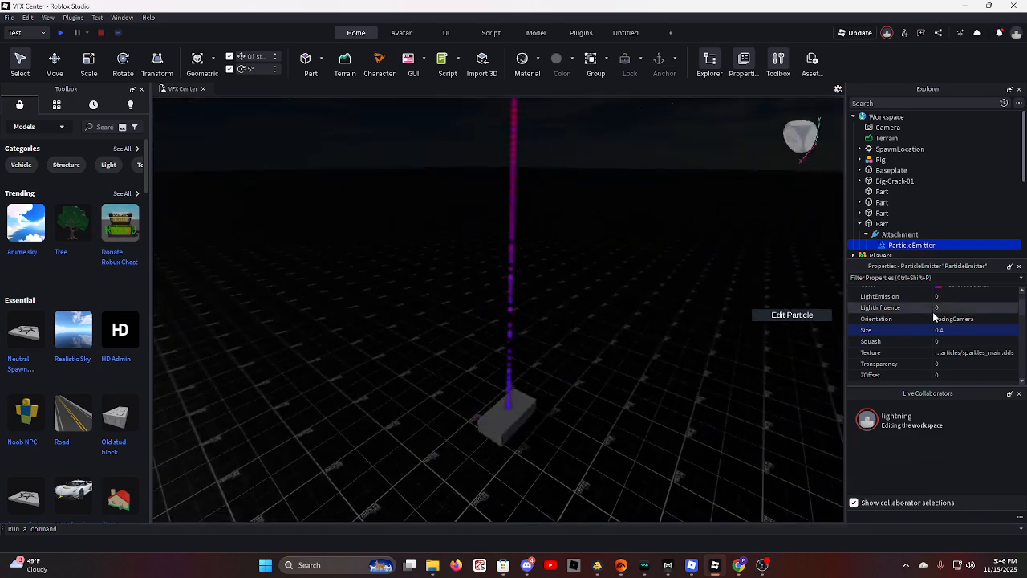
# In the emitter's Size curve, try end values of 10 and 0, then add a keypoint of 10 at about time 0.474
pyautogui.click(1012, 334)
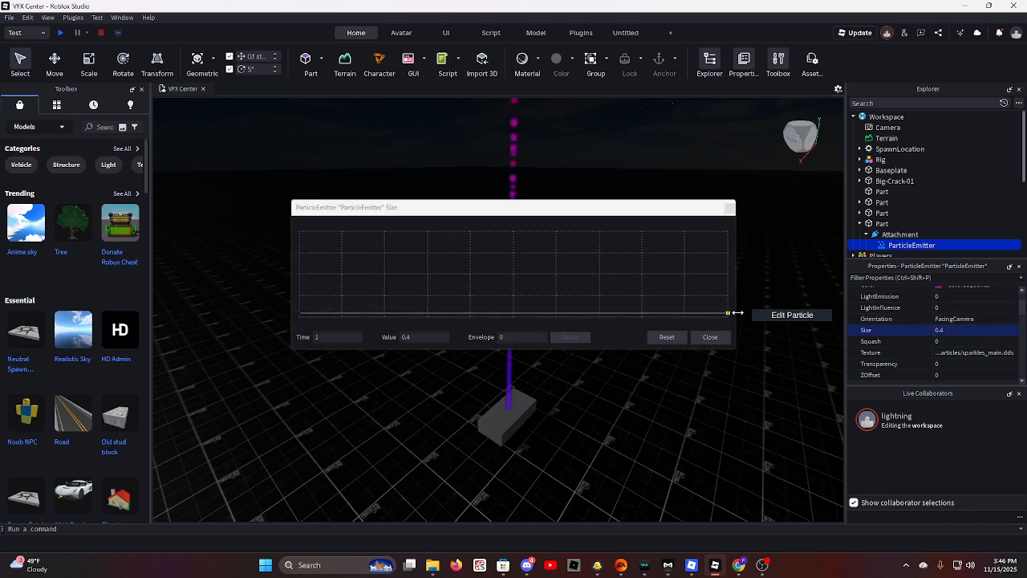
pyautogui.moveTo(728, 315); pyautogui.dragTo(687, 149)
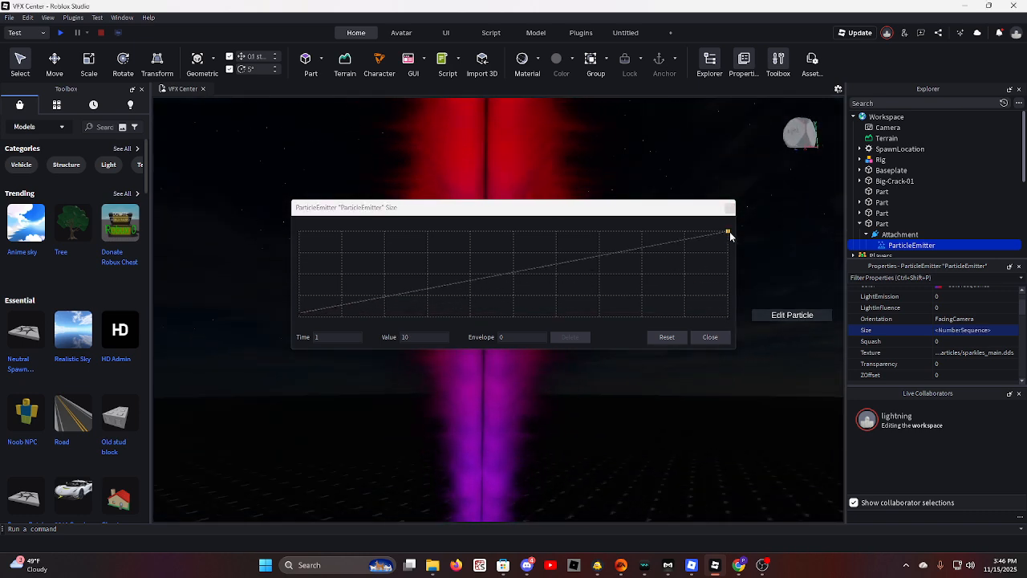
pyautogui.moveTo(728, 232); pyautogui.dragTo(631, 349)
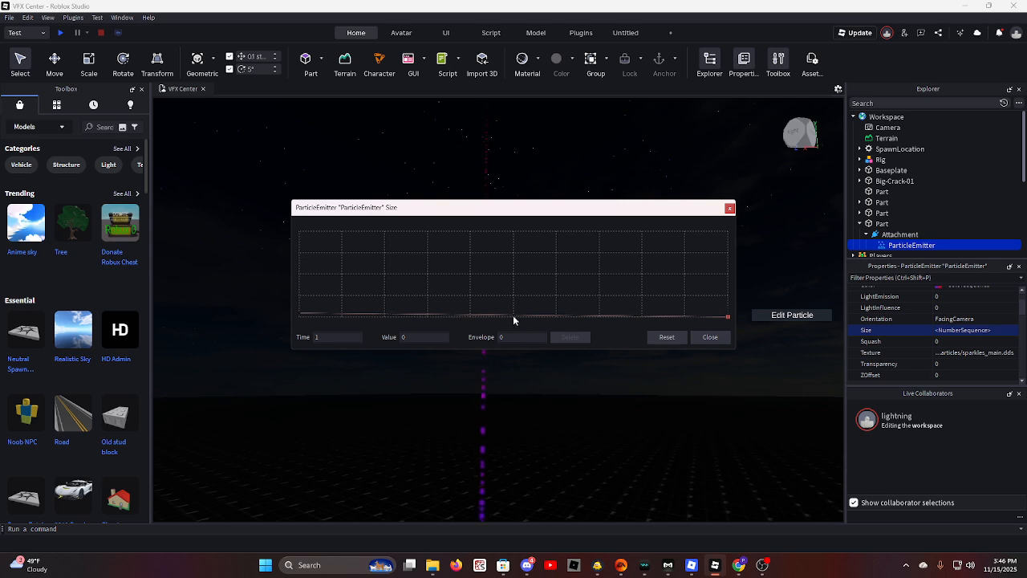
pyautogui.moveTo(513, 316); pyautogui.dragTo(503, 228)
pyautogui.moveTo(532, 117); pyautogui.dragTo(532, 118, button='right')
pyautogui.scroll(-4, 532, 118)
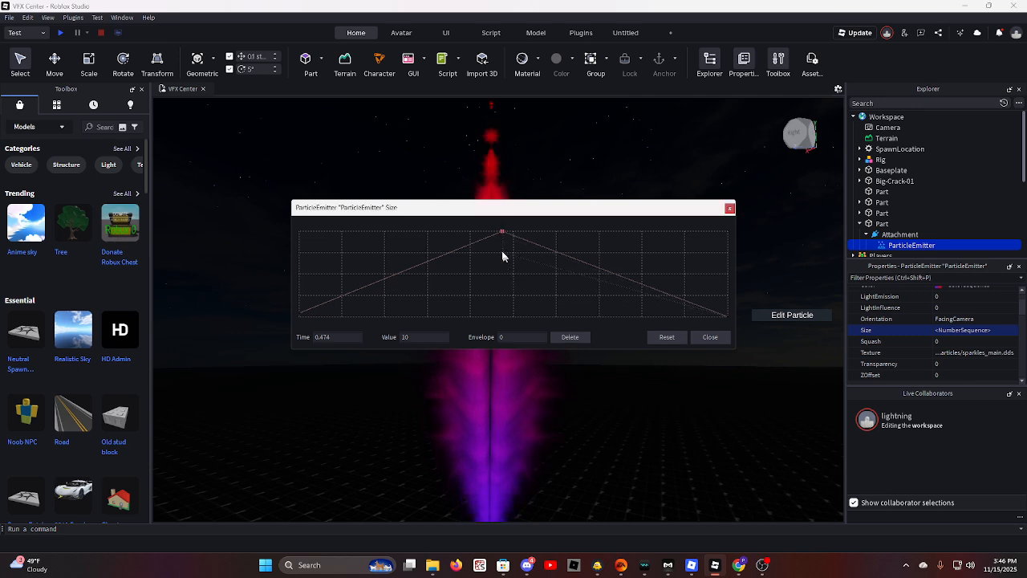
# Lower the Size curve's middle keypoint to 0, close the curve editor, and return the emitter's Size to 1
pyautogui.moveTo(502, 232); pyautogui.dragTo(513, 318)
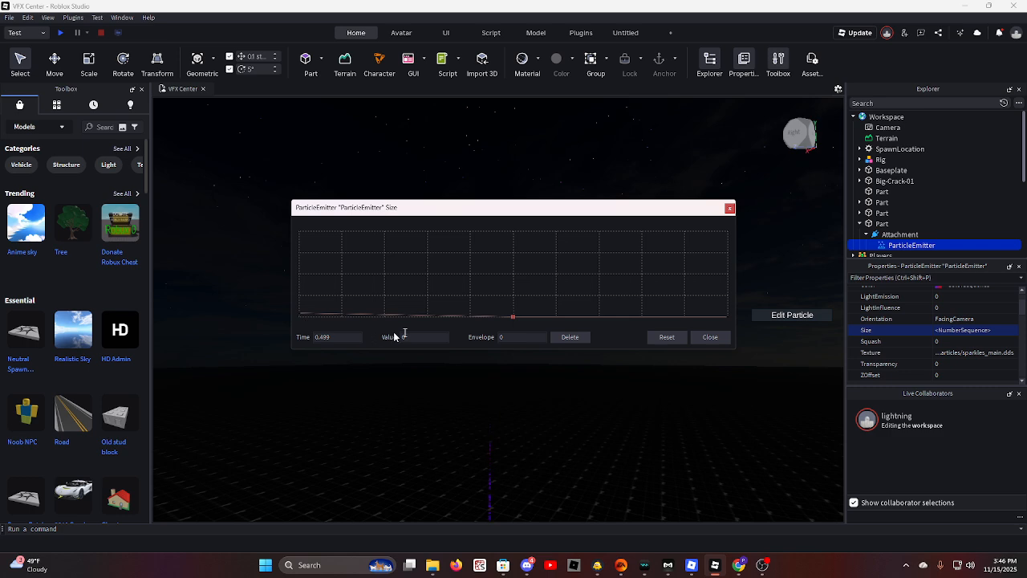
pyautogui.click(710, 338)
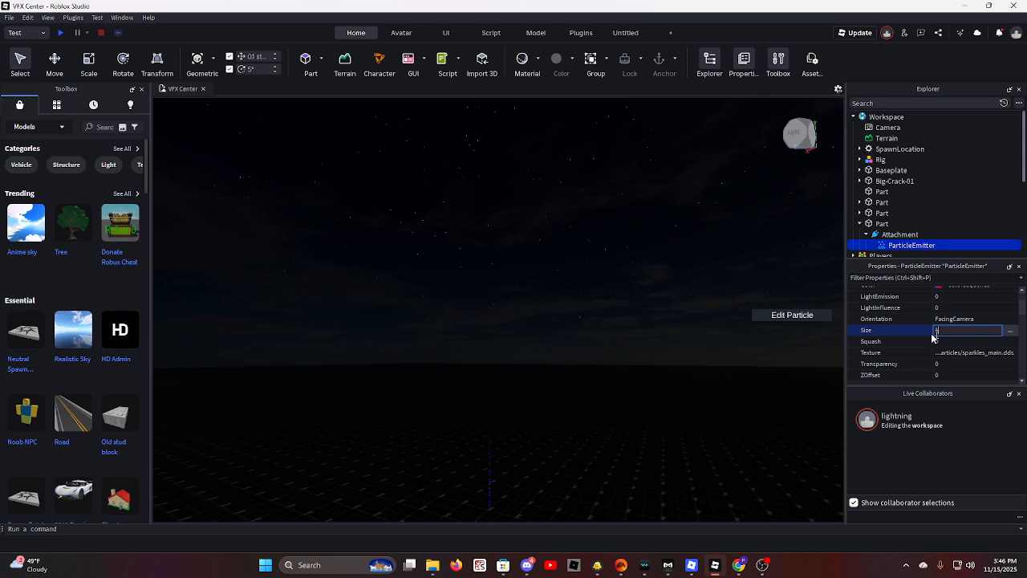
pyautogui.press('Return')
pyautogui.scroll(3, 400, 382)
pyautogui.moveTo(672, 420); pyautogui.dragTo(555, 374, button='right')
# Set the particle emitter's Squash to 4 and view the stretched particles
pyautogui.click(948, 342)
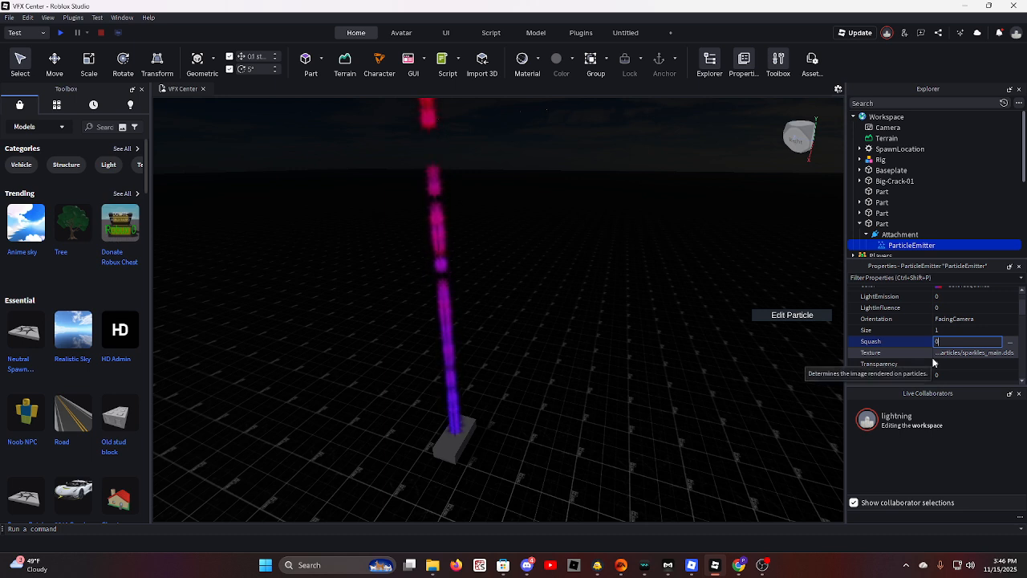
pyautogui.write('4')
pyautogui.press('Return')
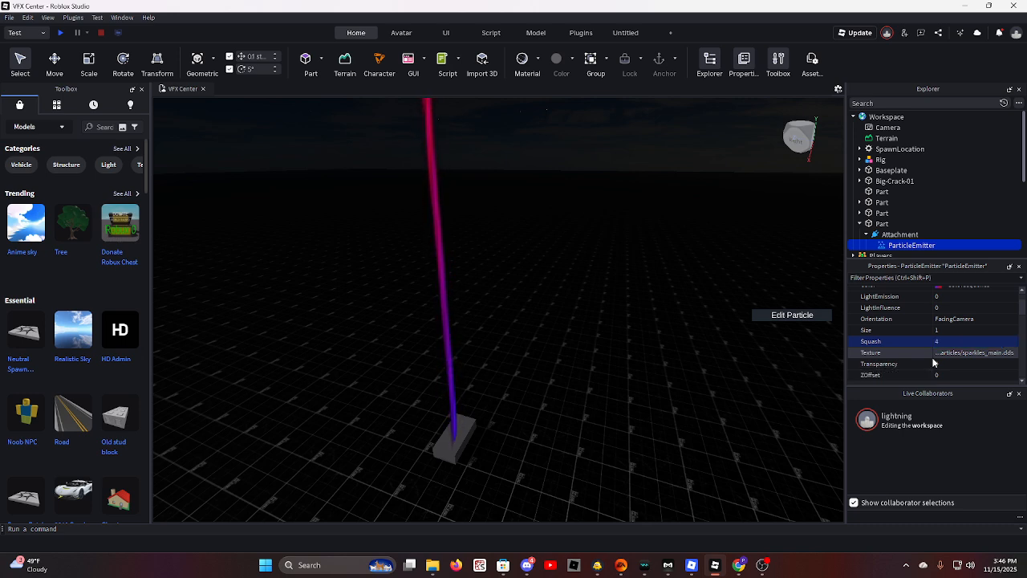
pyautogui.moveTo(473, 370)
pyautogui.mouseDown(button='right')
pyautogui.moveTo(448, 358)
pyautogui.moveTo(477, 361)
pyautogui.mouseUp(button='right')
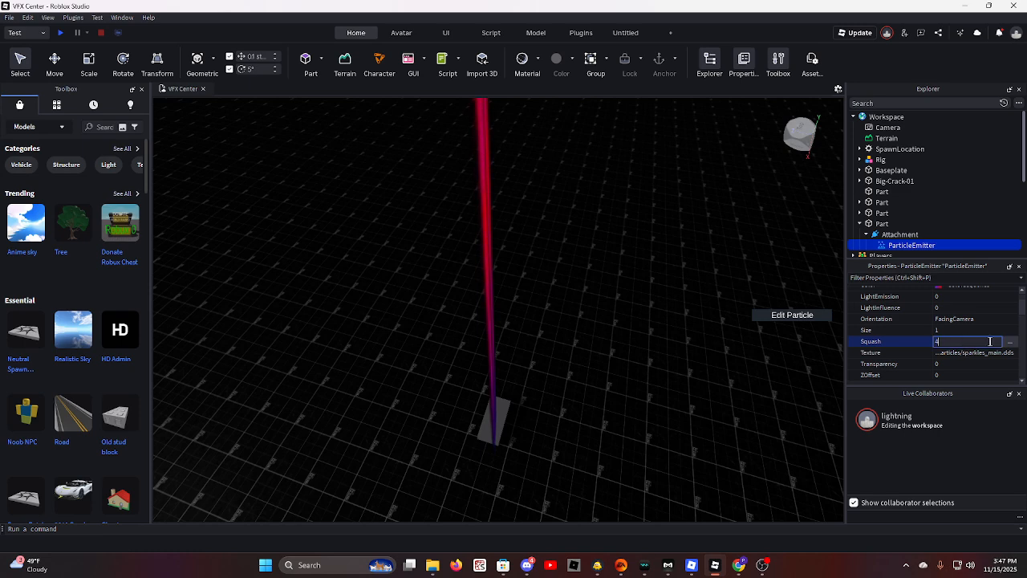
# Lower the end keypoint of the emitter's Squash curve, close the curve editor, and view the particles
pyautogui.click(1009, 344)
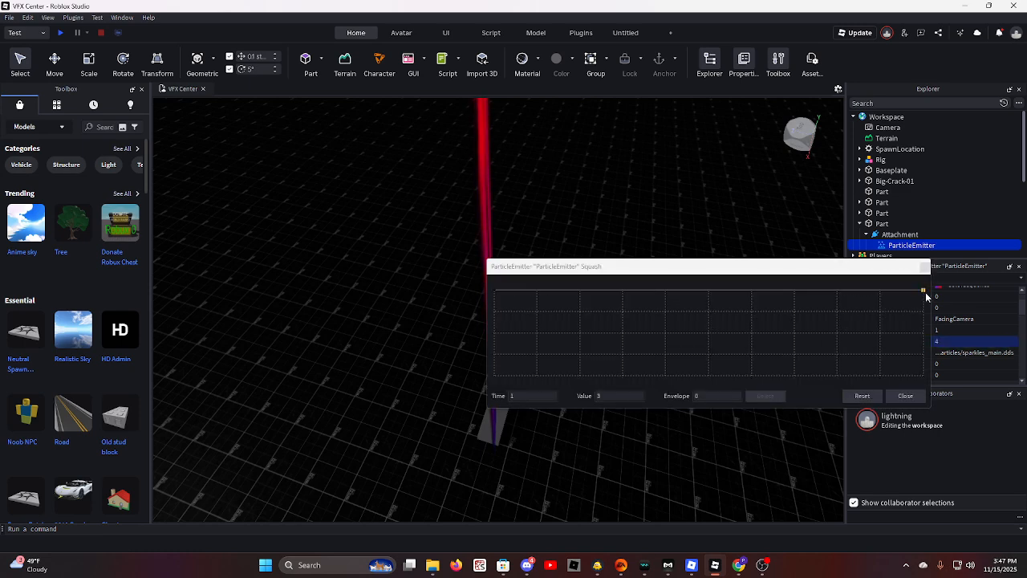
pyautogui.click(907, 398)
pyautogui.moveTo(661, 330); pyautogui.dragTo(661, 334, button='right')
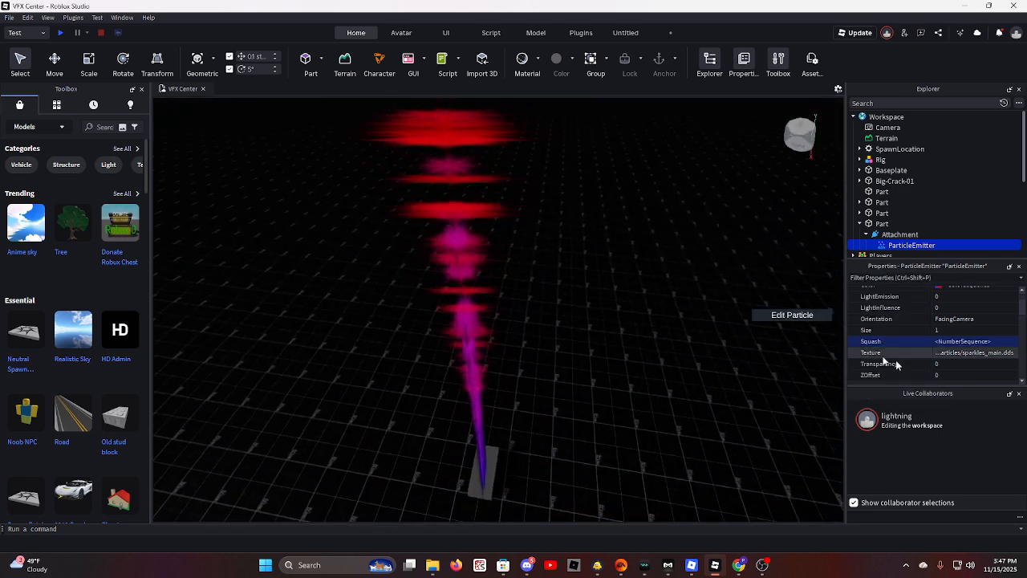
# Set the particle emitter's Squash to 1 for comparison, then return it to 0
pyautogui.click(963, 341)
pyautogui.write('1')
pyautogui.press('Return')
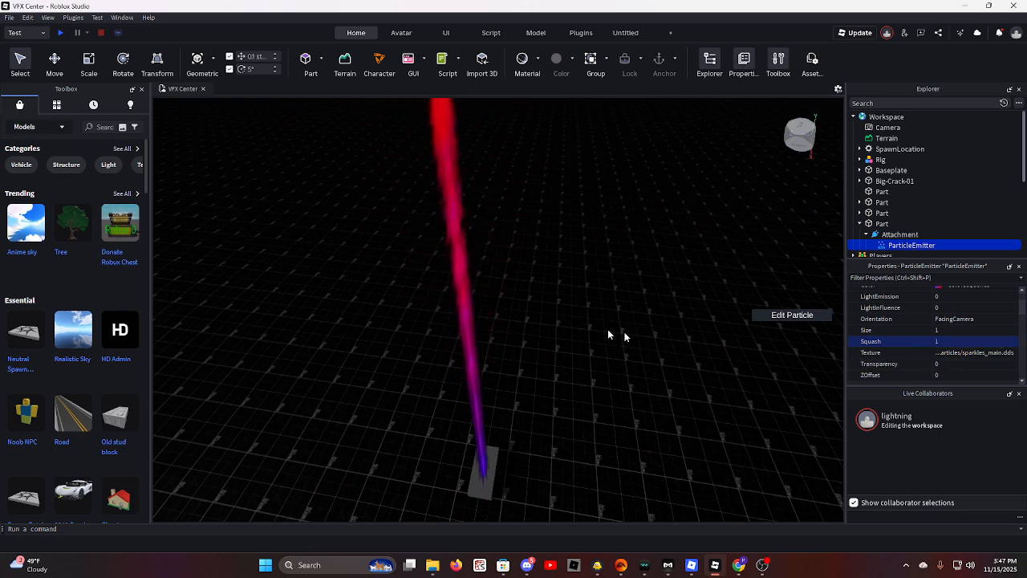
pyautogui.moveTo(608, 330); pyautogui.dragTo(593, 331, button='right')
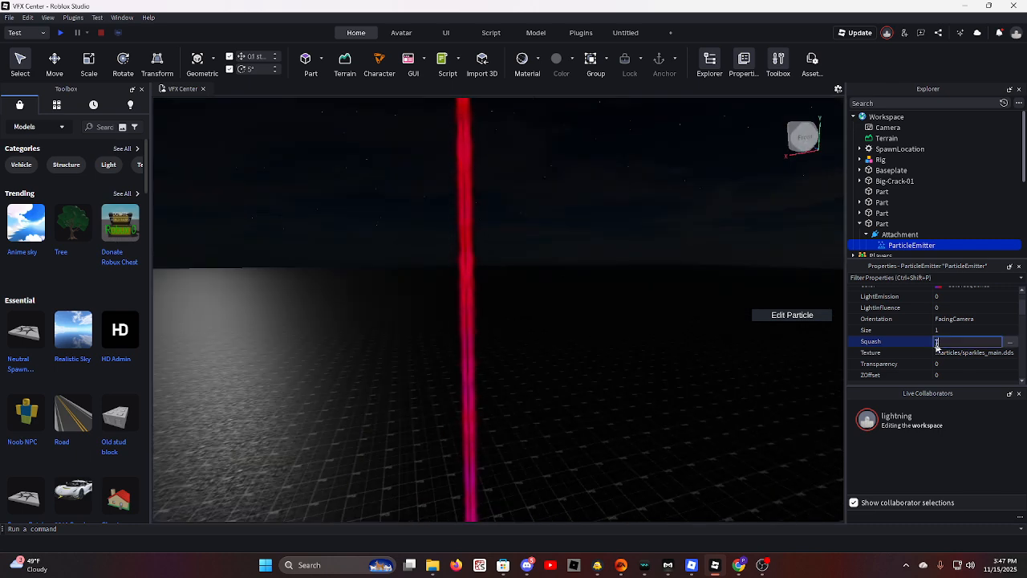
pyautogui.write('0')
pyautogui.press('Return')
pyautogui.moveTo(648, 343); pyautogui.dragTo(674, 349, button='right')
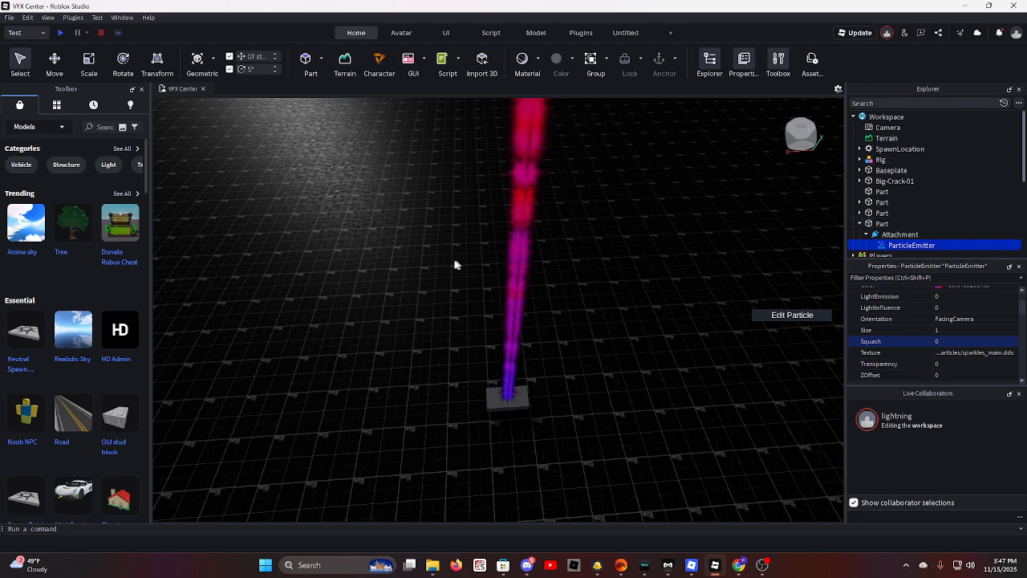
# Search the Toolbox models for "bingus particle pack" and insert a Bingus Particle Pack into the workspace
pyautogui.moveTo(454, 264); pyautogui.dragTo(455, 265, button='right')
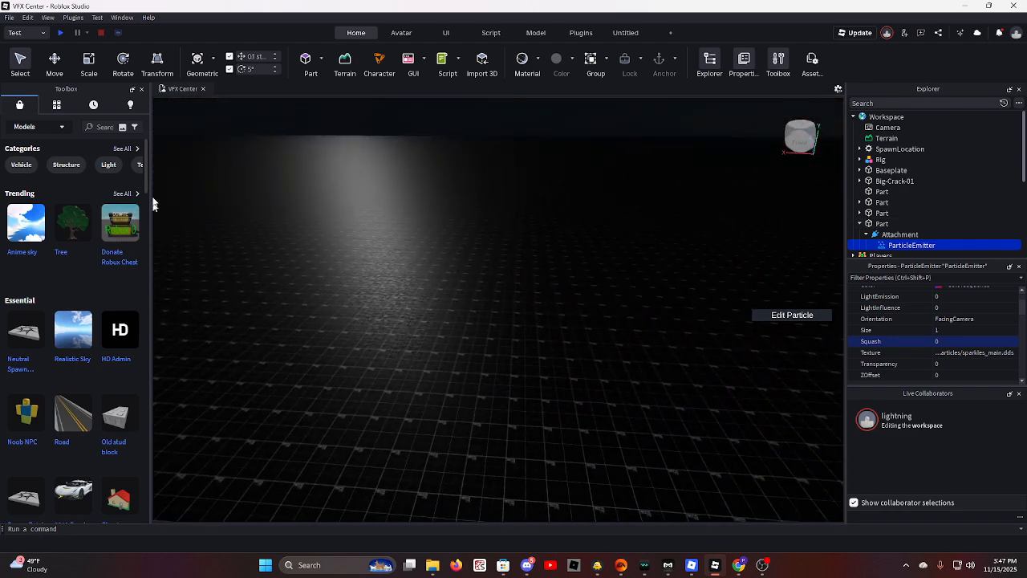
pyautogui.click(113, 126)
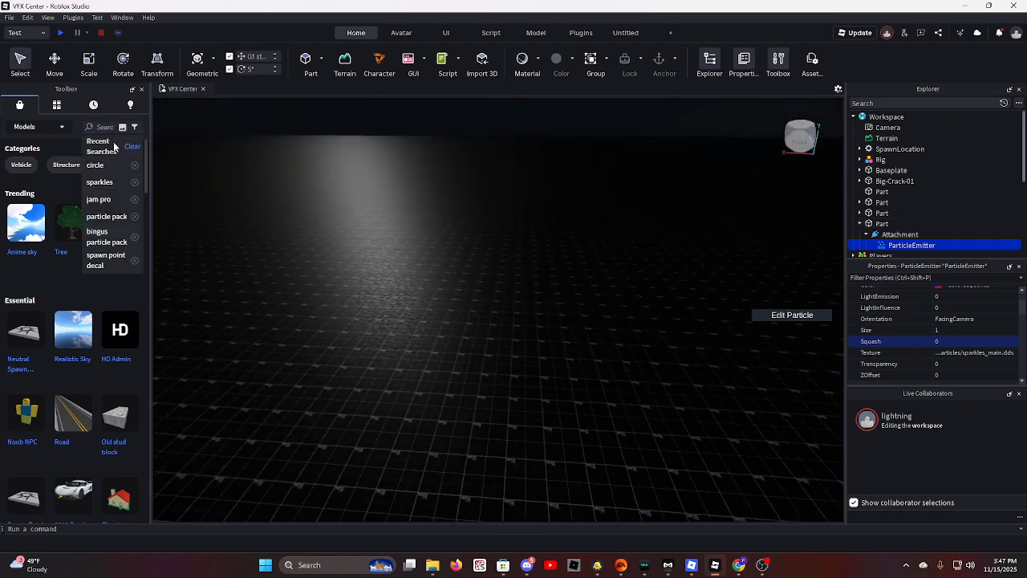
pyautogui.click(107, 232)
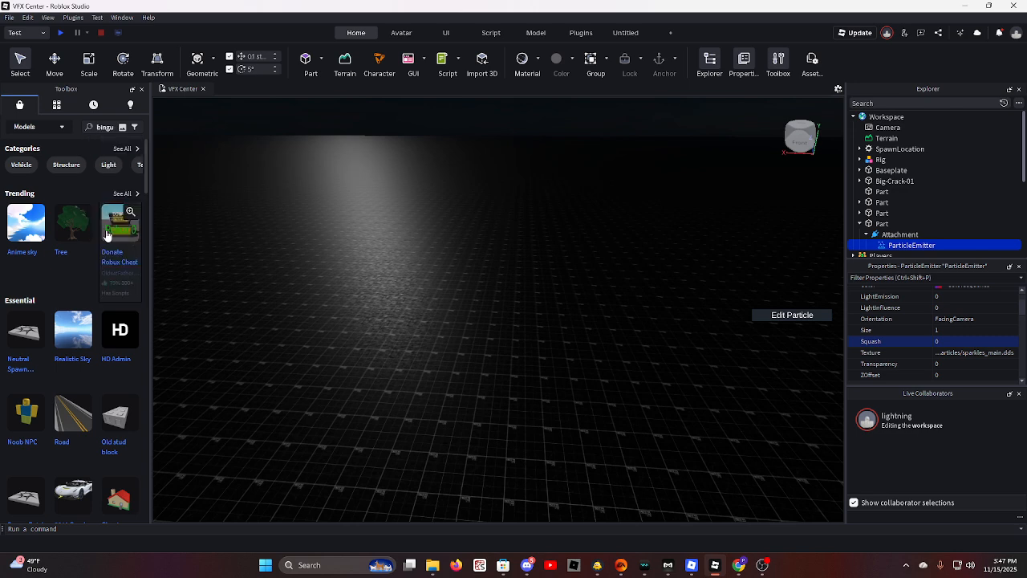
pyautogui.click(72, 228)
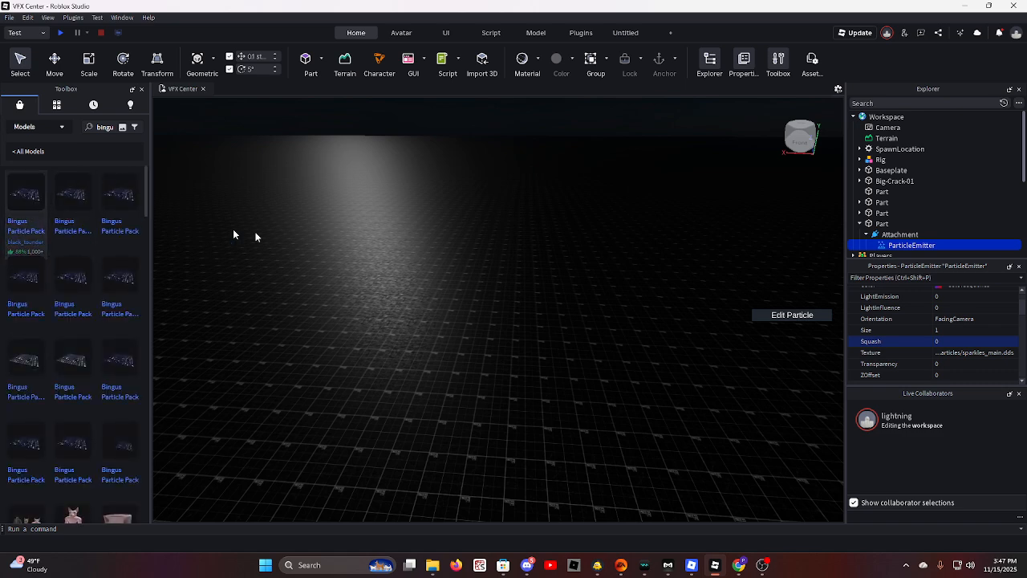
# Select the blue lightning decal in the Bingus Particle Pack and copy its texture asset ID
pyautogui.moveTo(334, 221); pyautogui.dragTo(334, 220, button='right')
pyautogui.press('w')
pyautogui.press('w')
pyautogui.press('w')
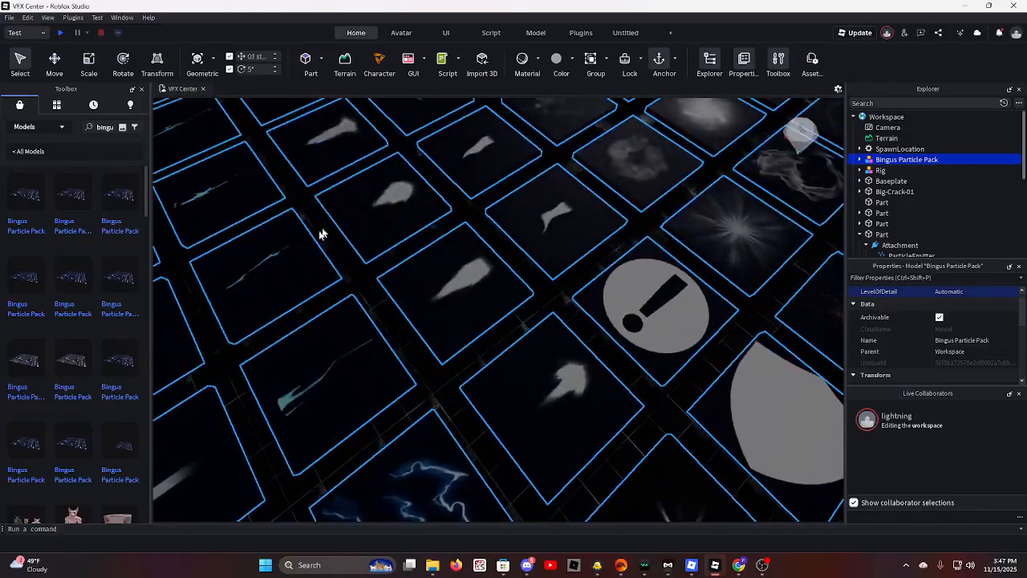
pyautogui.moveTo(498, 336); pyautogui.dragTo(491, 339, button='right')
pyautogui.click(492, 338)
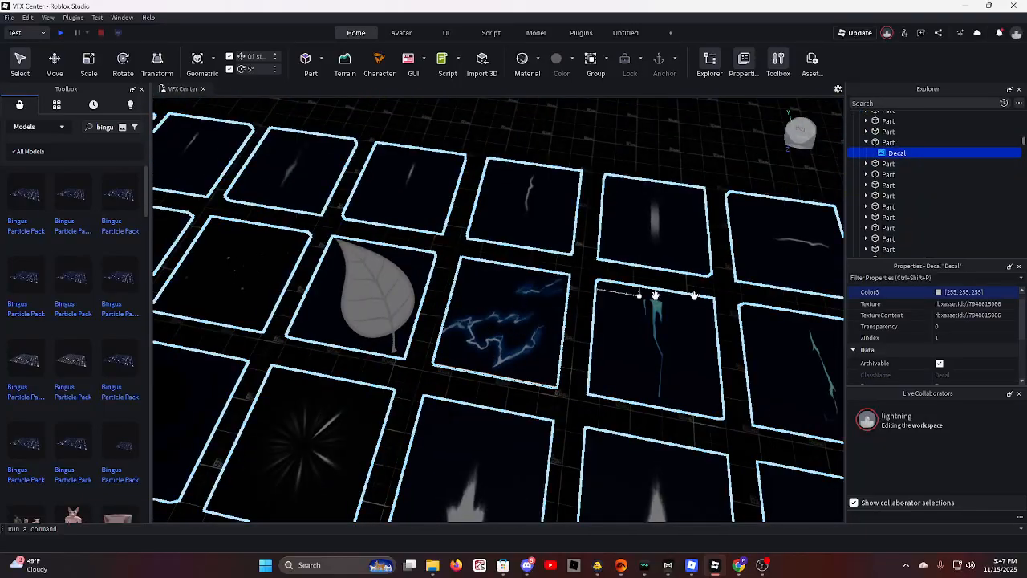
pyautogui.click(939, 306)
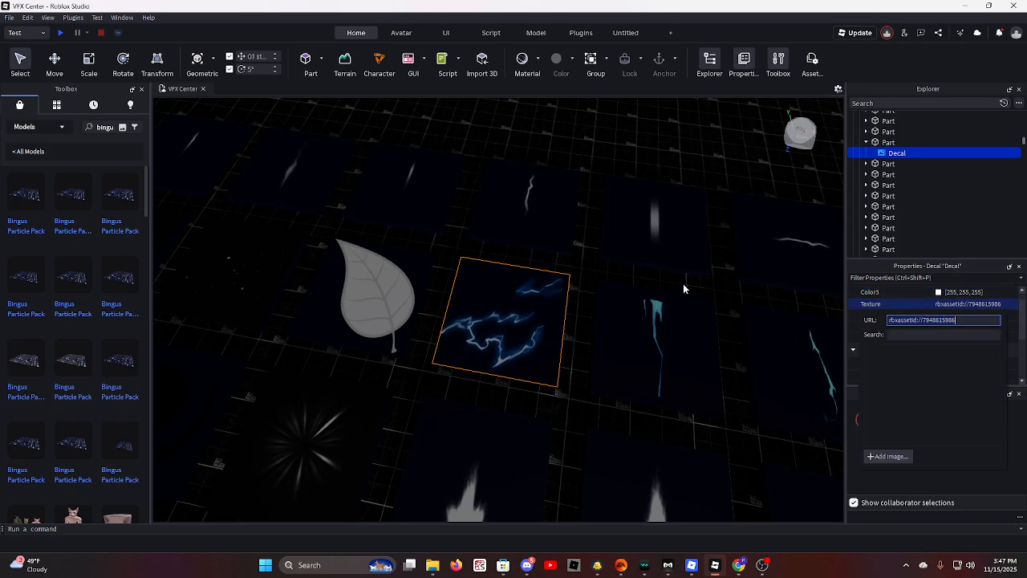
pyautogui.moveTo(683, 288); pyautogui.dragTo(656, 228, button='right')
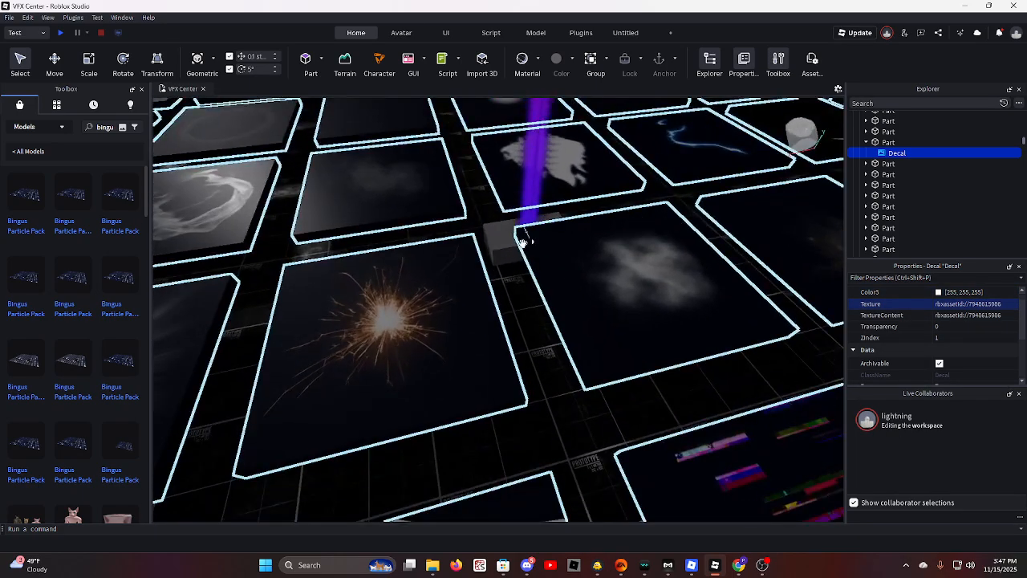
pyautogui.click(520, 239)
pyautogui.click(883, 175)
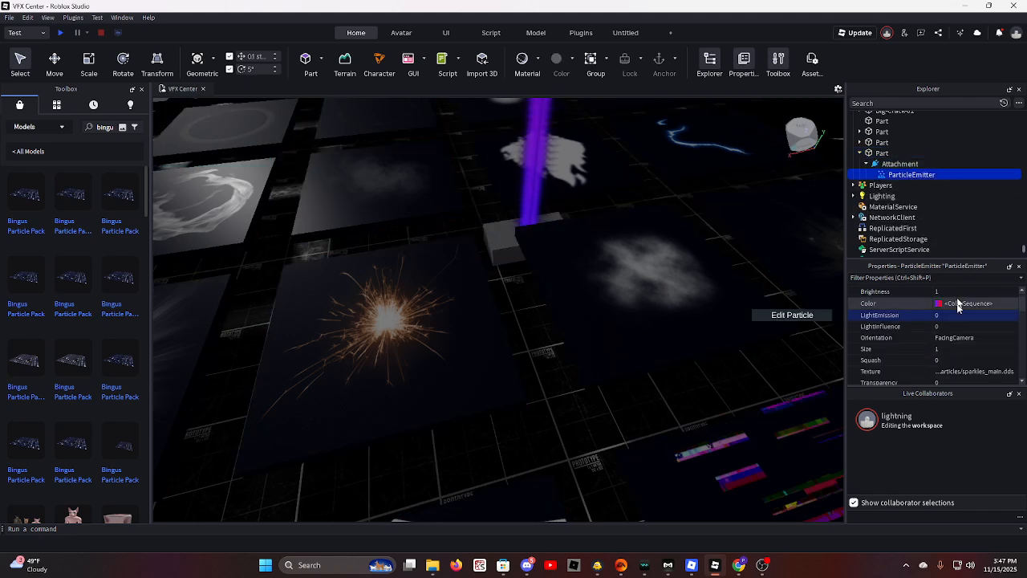
pyautogui.click(952, 373)
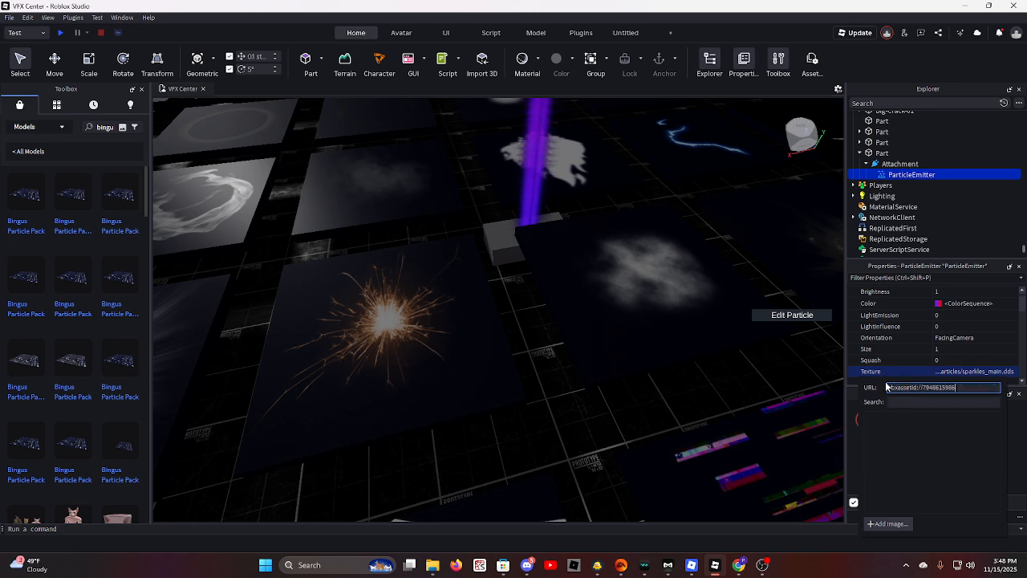
pyautogui.press('Return')
# Delete the Bingus Particle Pack model from the workspace
pyautogui.moveTo(716, 292); pyautogui.dragTo(715, 291, button='right')
pyautogui.press('w')
pyautogui.press('s')
pyautogui.click(641, 295)
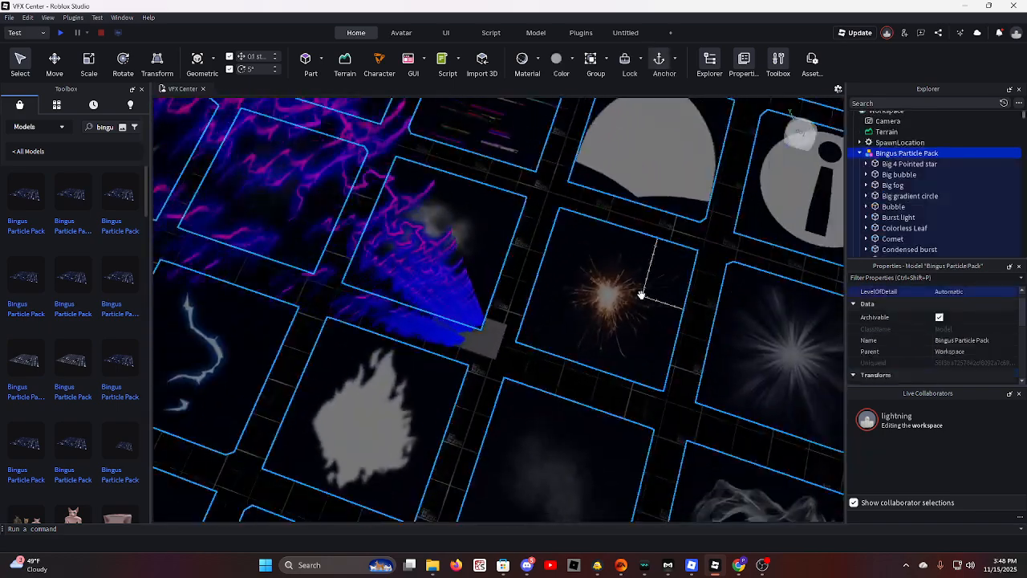
pyautogui.moveTo(641, 295); pyautogui.dragTo(642, 297, button='right')
pyautogui.press('Delete')
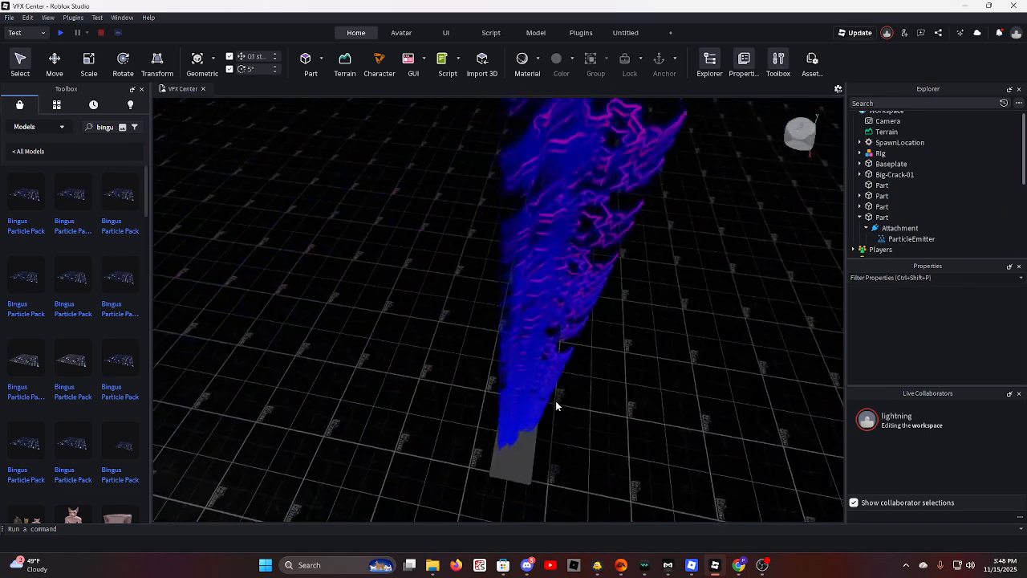
# Try entering constant Transparency values for the ParticleEmitter under the part's attachment
pyautogui.click(522, 437)
pyautogui.moveTo(558, 406); pyautogui.dragTo(561, 405, button='right')
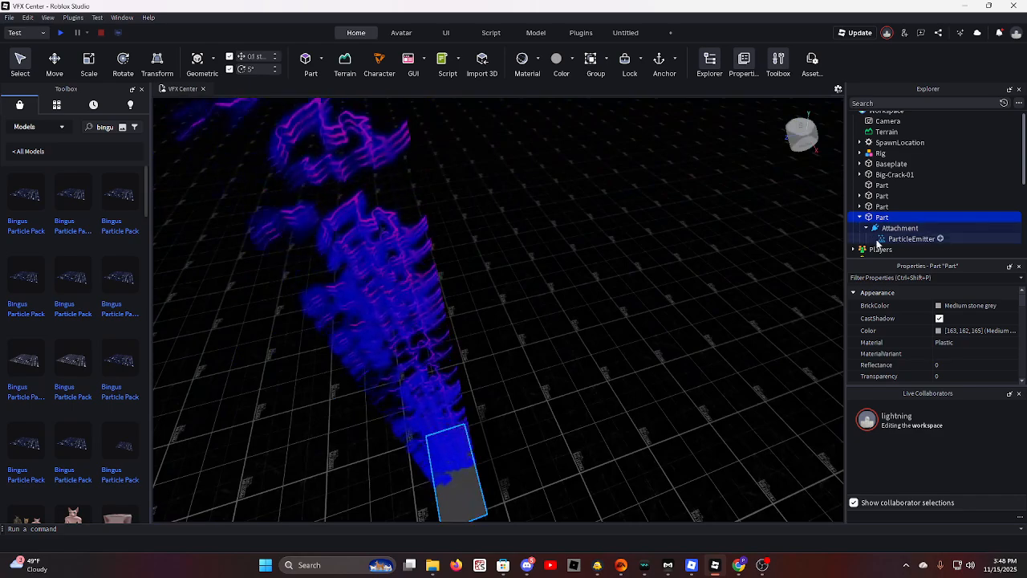
pyautogui.click(912, 239)
pyautogui.moveTo(655, 310); pyautogui.dragTo(656, 310, button='right')
pyautogui.scroll(-5, 964, 376)
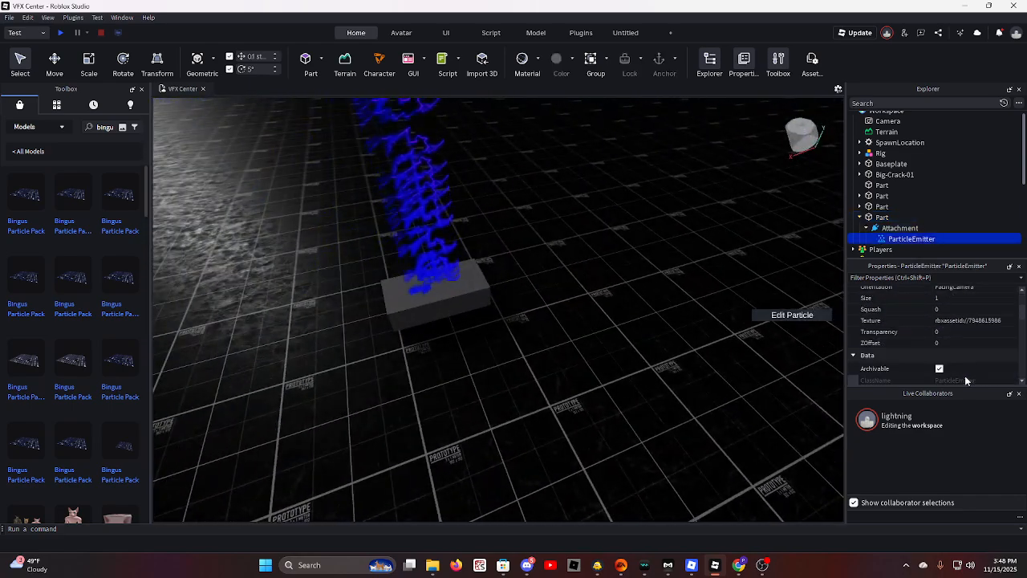
pyautogui.click(960, 333)
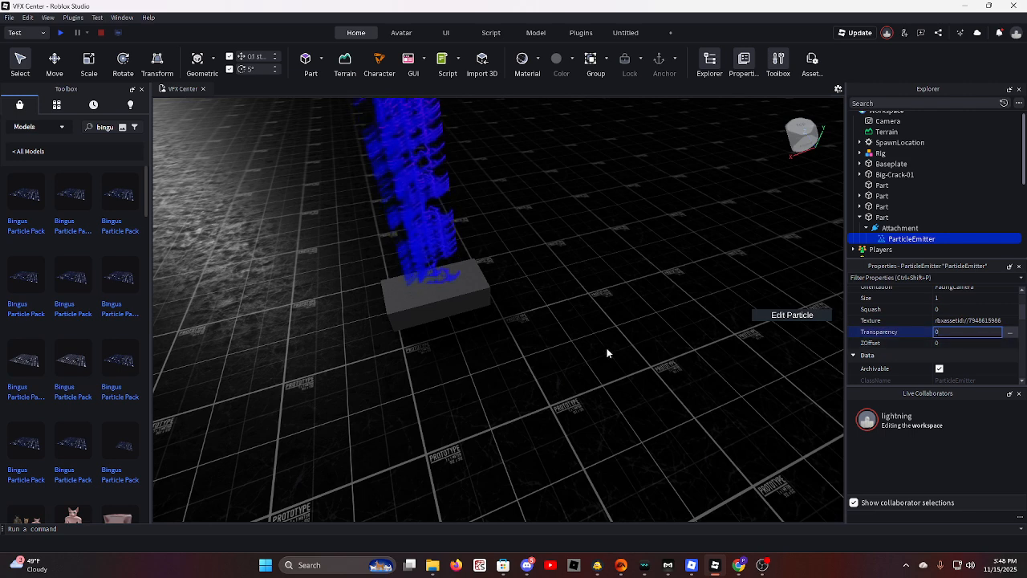
pyautogui.press('BackSpace')
pyautogui.write('1')
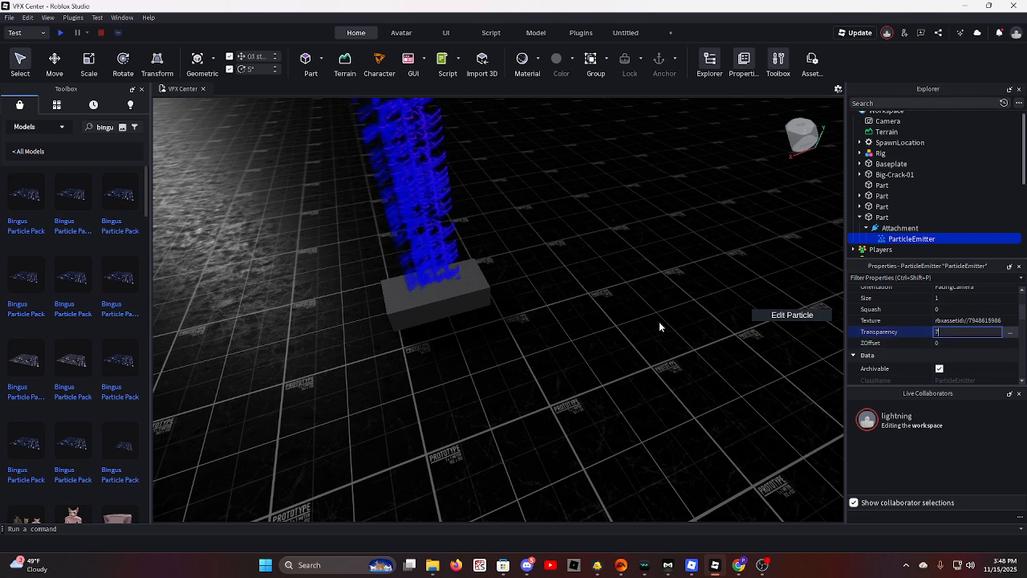
pyautogui.press('BackSpace')
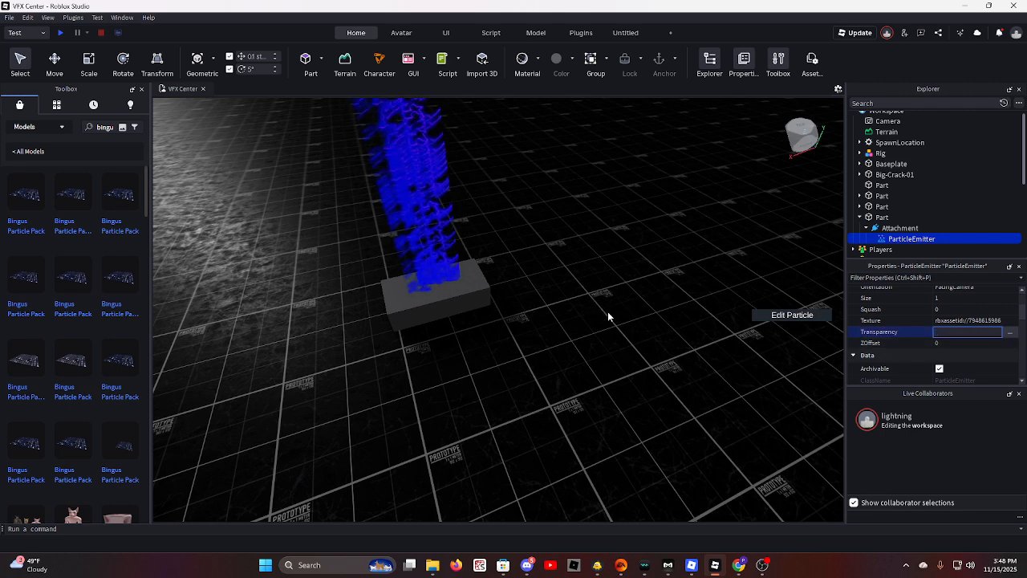
pyautogui.write('.')
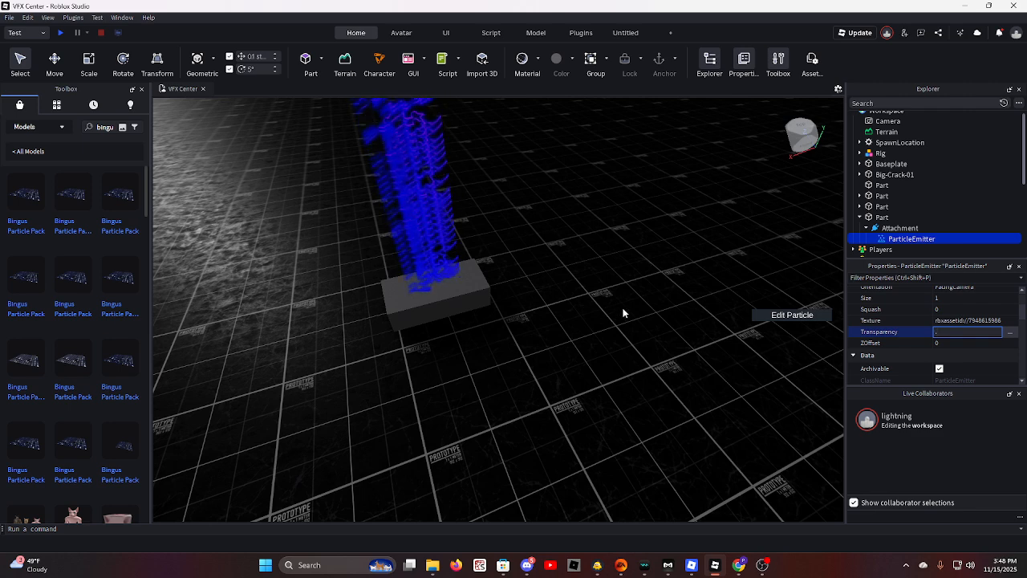
pyautogui.write('3')
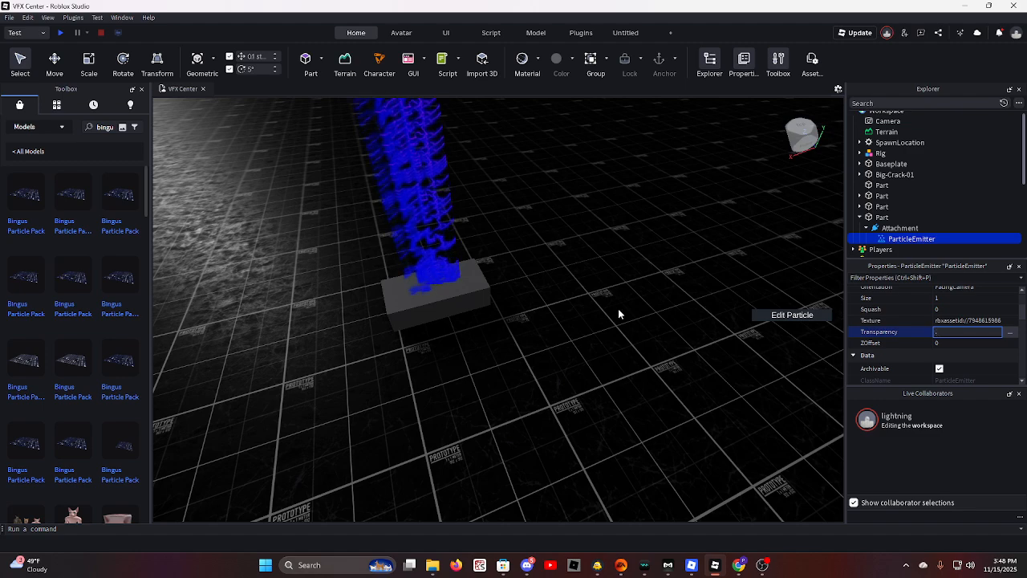
pyautogui.moveTo(618, 308); pyautogui.dragTo(487, 298, button='right')
# Try a Transparency curve on the emitter that starts at 0.863 and falls to 0 at the end of the graph
pyautogui.click(1009, 333)
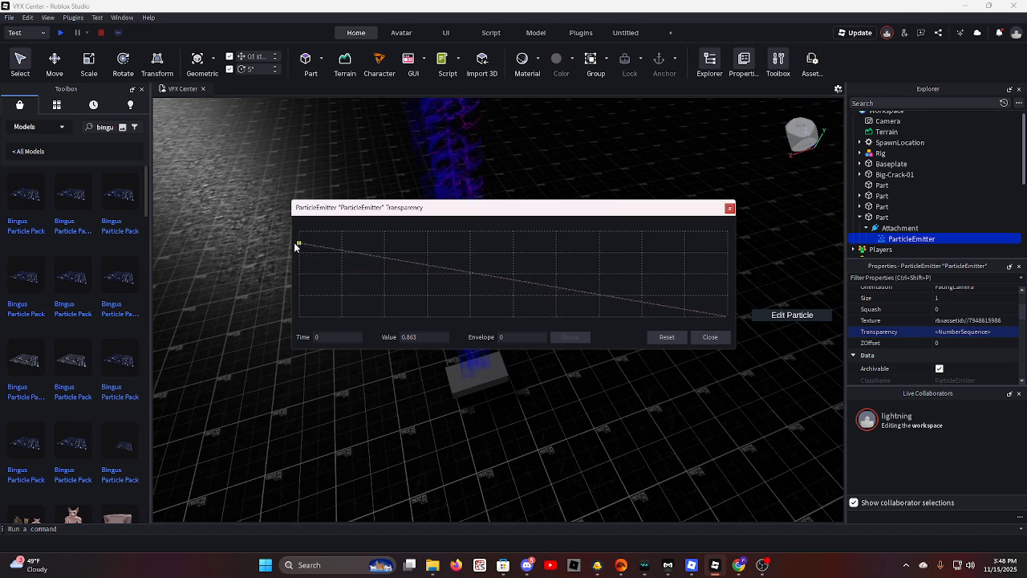
pyautogui.click(711, 337)
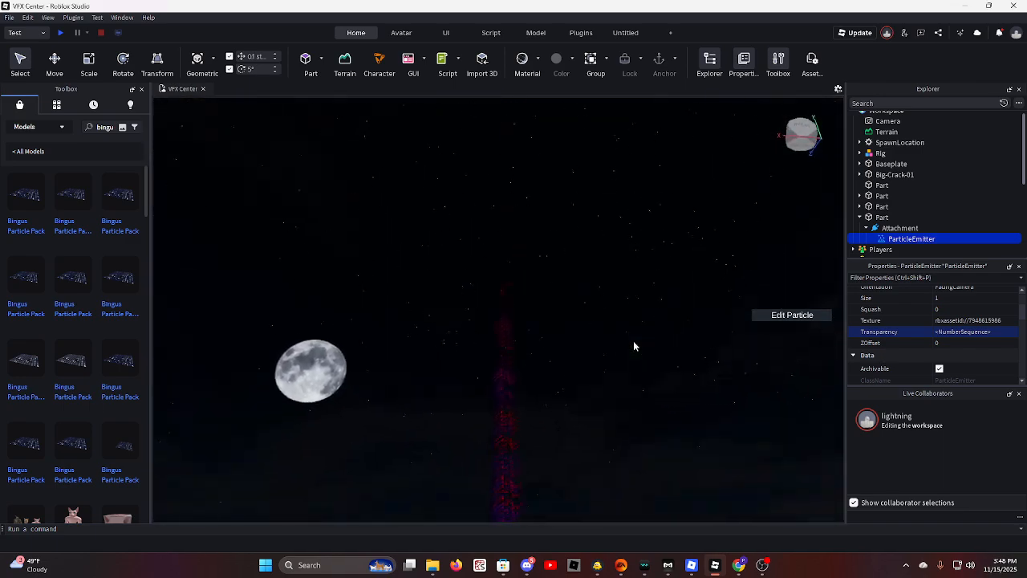
pyautogui.moveTo(634, 341); pyautogui.dragTo(633, 341, button='right')
pyautogui.press('w')
pyautogui.press('s')
pyautogui.press('d')
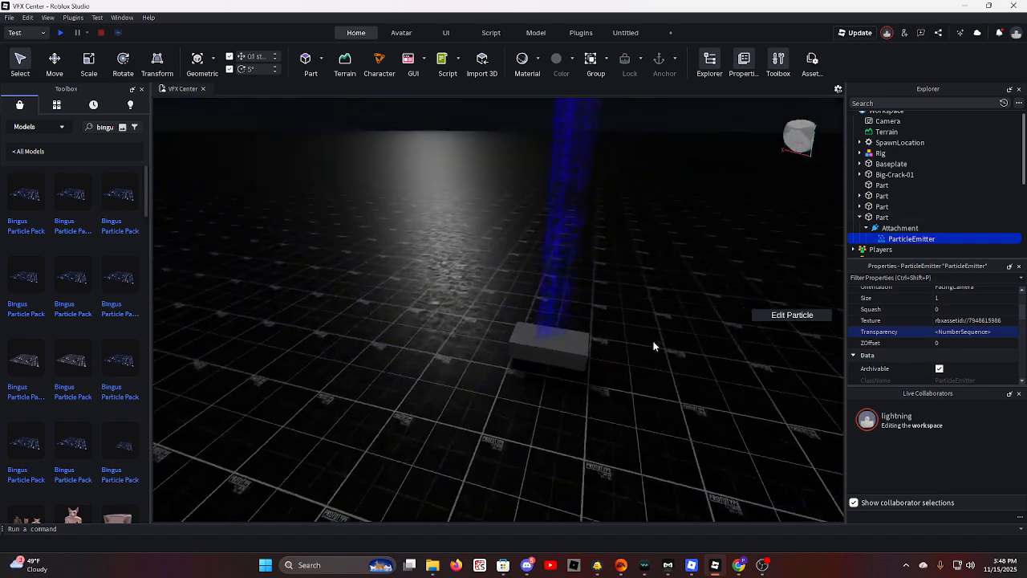
# Return the emitter's Transparency to a constant 0 and open its ZOffset value for editing
pyautogui.click(979, 342)
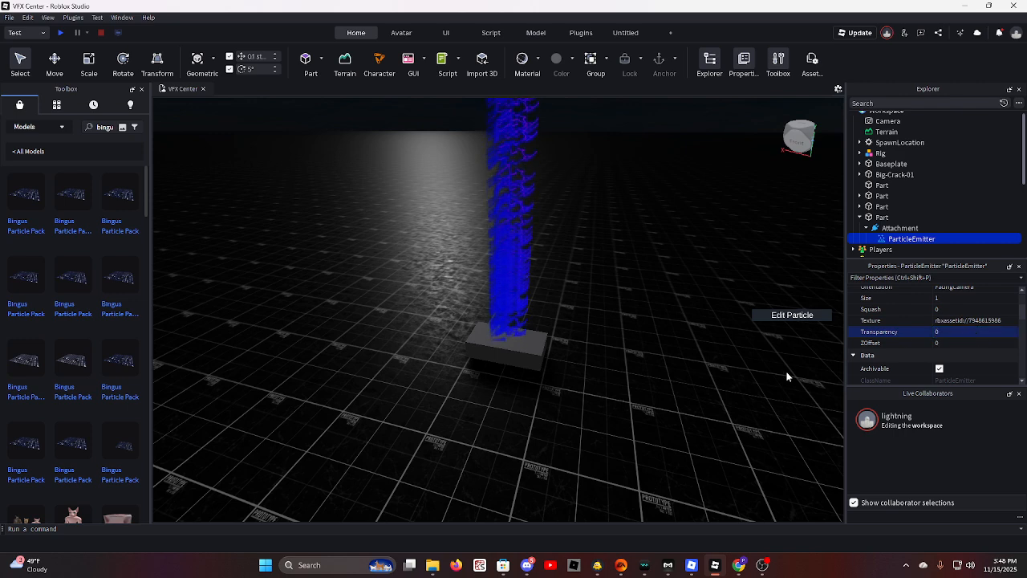
pyautogui.moveTo(787, 375); pyautogui.dragTo(793, 358, button='right')
pyautogui.click(974, 345)
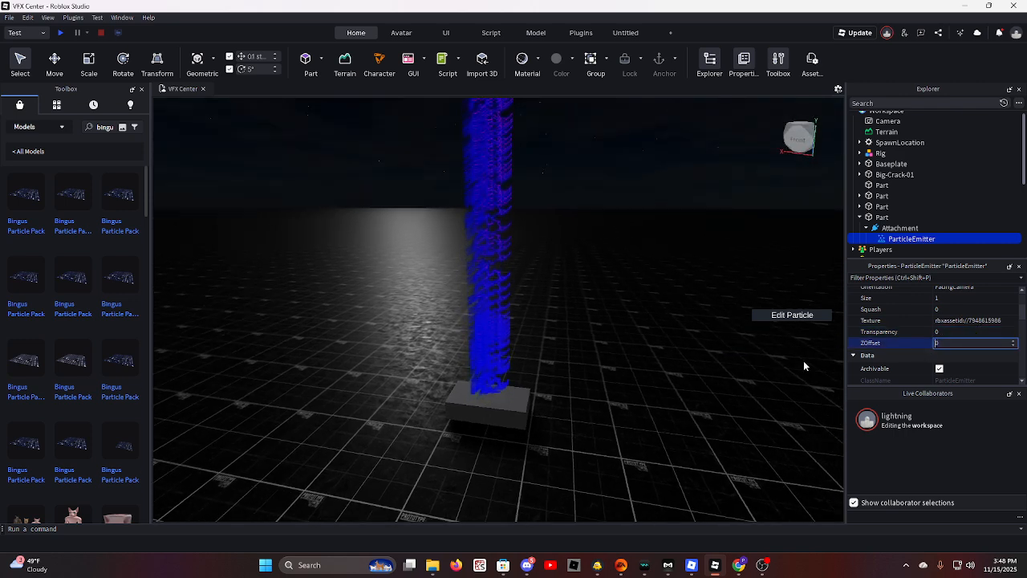
pyautogui.click(729, 402)
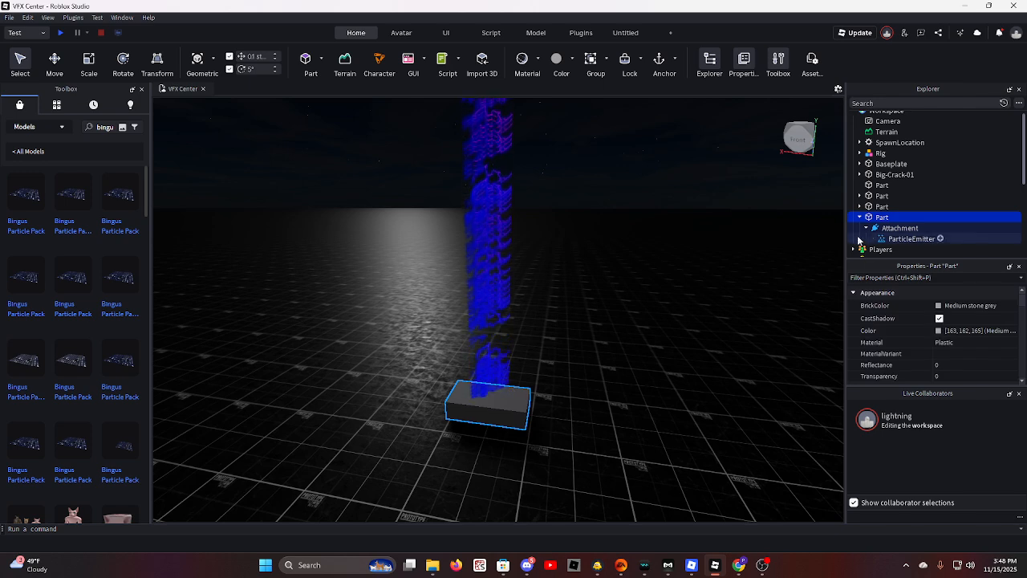
# Examine the emitter's Emission properties and inspect the particles rising from the part from several angles
pyautogui.scroll(-2, 936, 344)
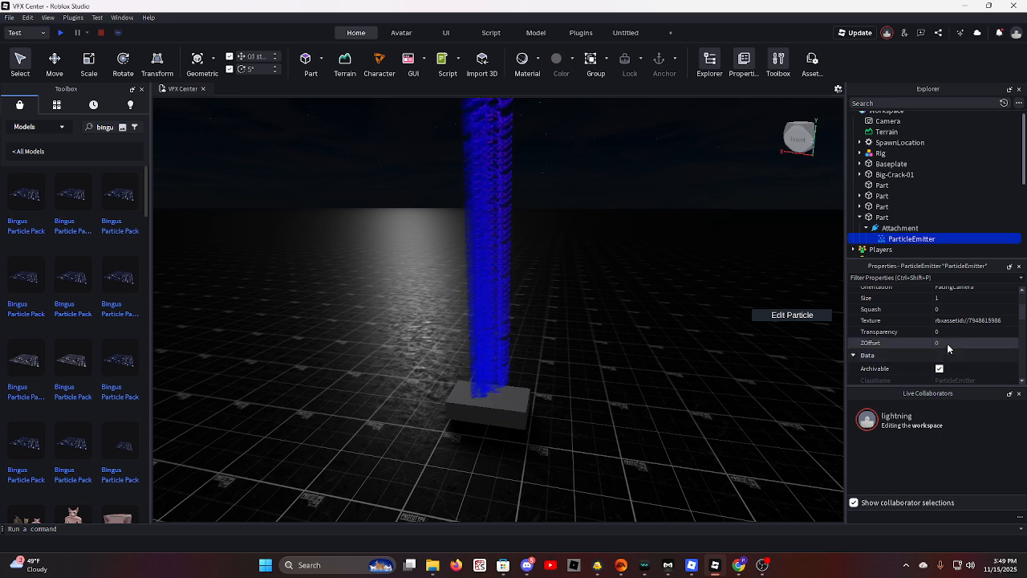
pyautogui.scroll(-3, 948, 344)
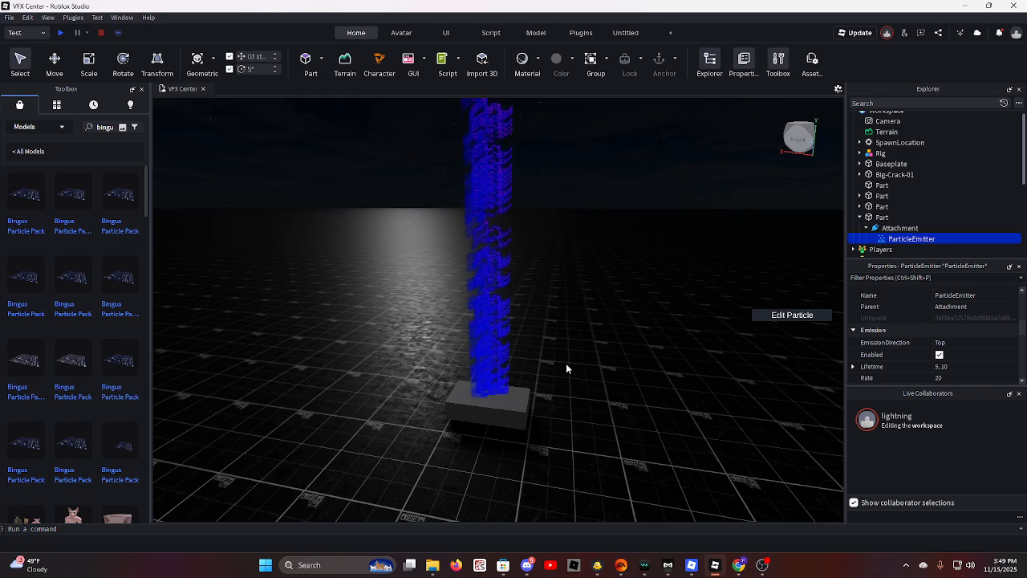
pyautogui.moveTo(566, 363); pyautogui.dragTo(557, 408, button='right')
pyautogui.click(540, 381)
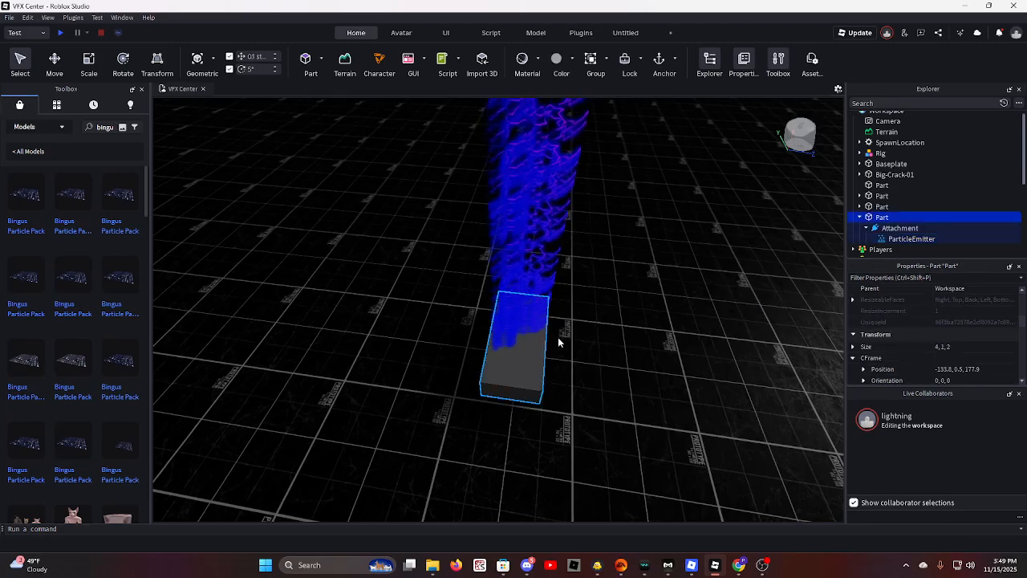
pyautogui.moveTo(557, 338); pyautogui.dragTo(558, 337, button='right')
pyautogui.moveTo(538, 419); pyautogui.dragTo(539, 424, button='right')
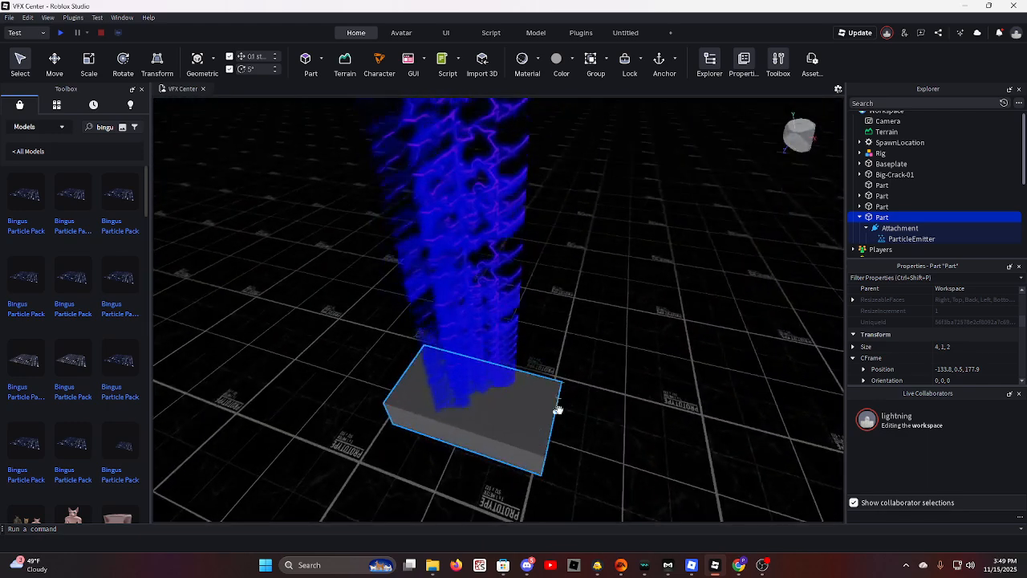
# Set the ParticleEmitter's EmissionDirection to Bottom
pyautogui.click(911, 239)
pyautogui.scroll(-10, 984, 354)
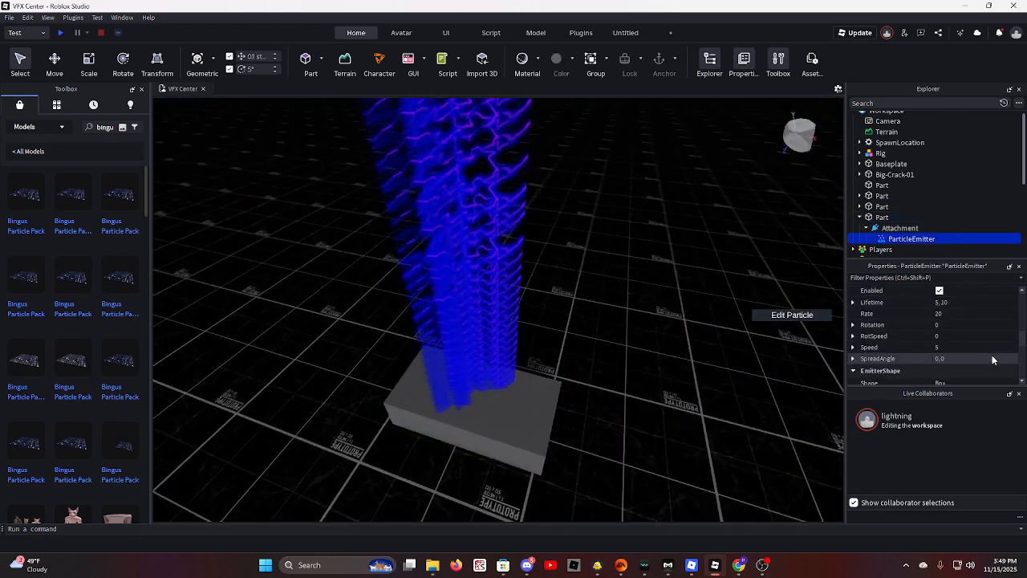
pyautogui.scroll(3, 983, 350)
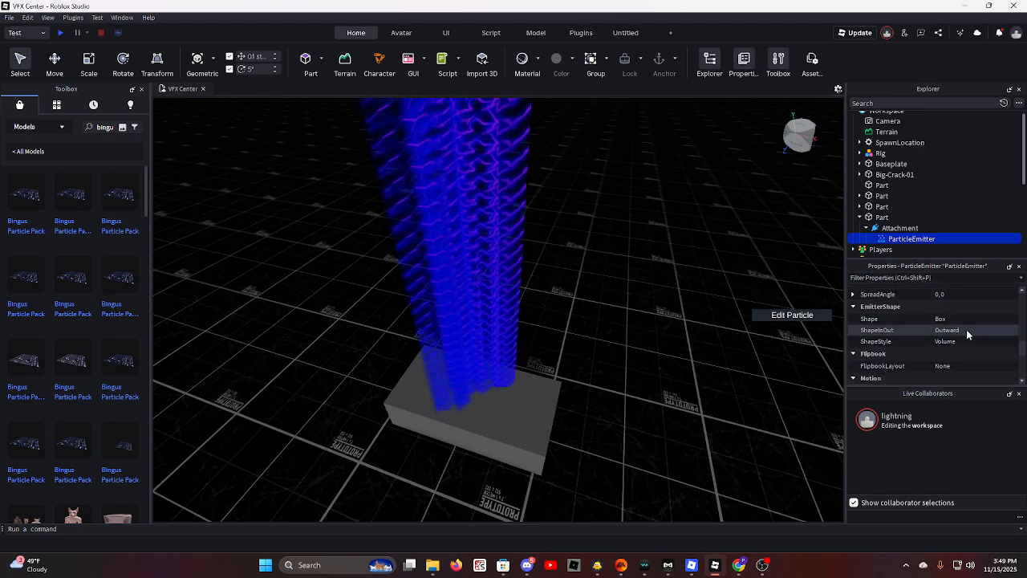
pyautogui.scroll(3, 962, 329)
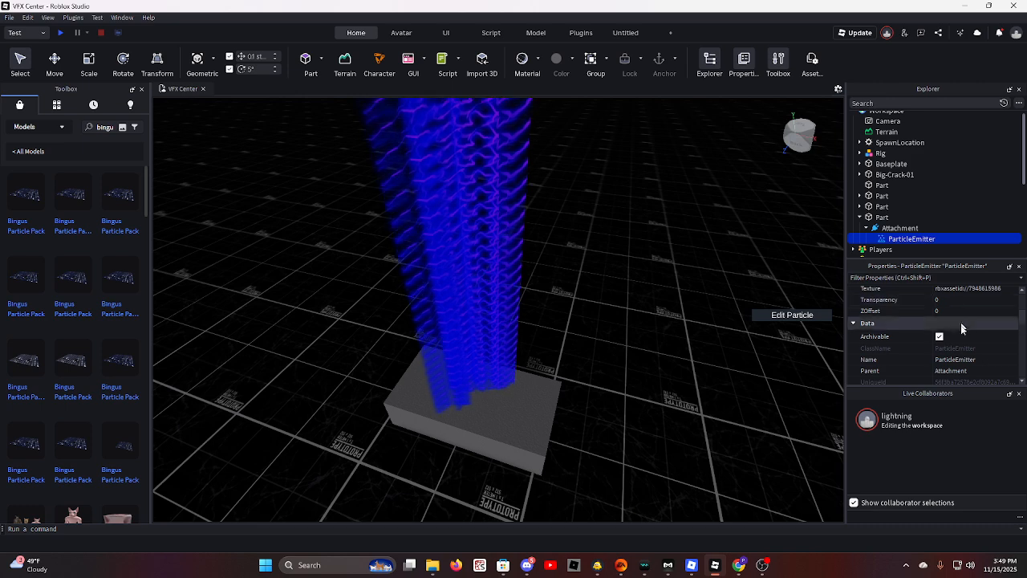
pyautogui.scroll(-2, 963, 351)
pyautogui.click(959, 342)
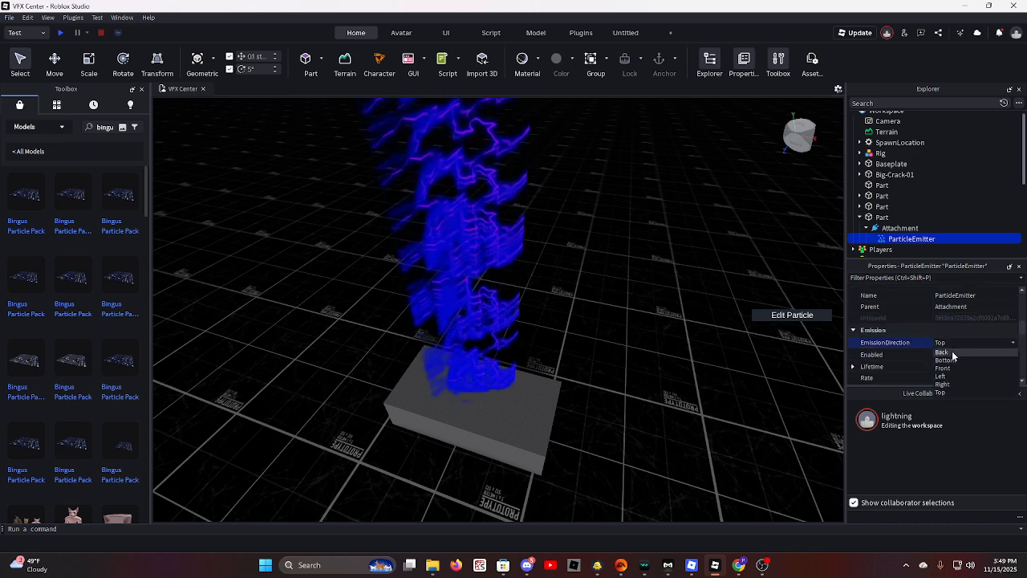
pyautogui.click(945, 361)
# Raise the emitter's part by about 5.9 studs above the baseplate
pyautogui.click(540, 392)
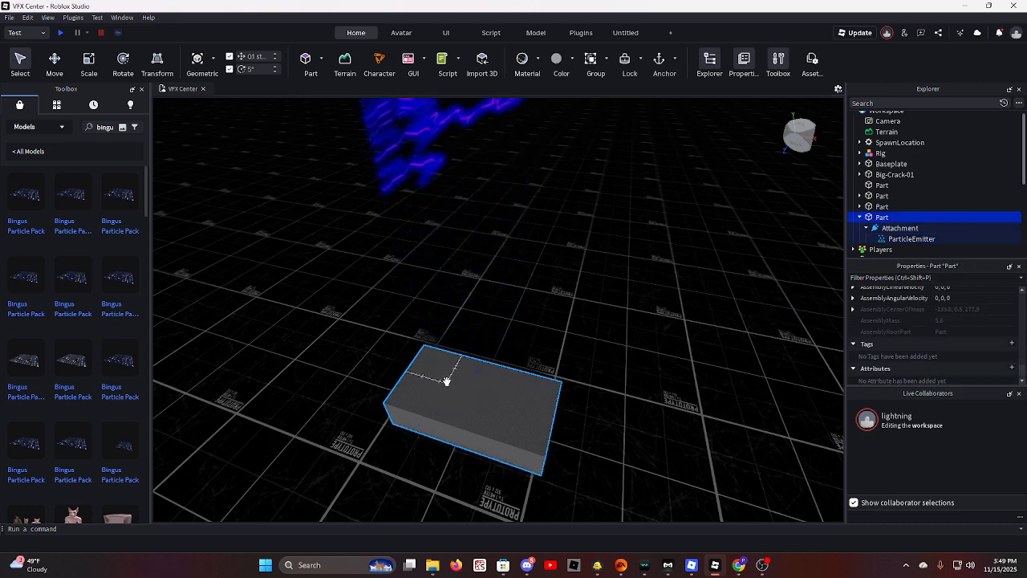
pyautogui.scroll(-5, 456, 377)
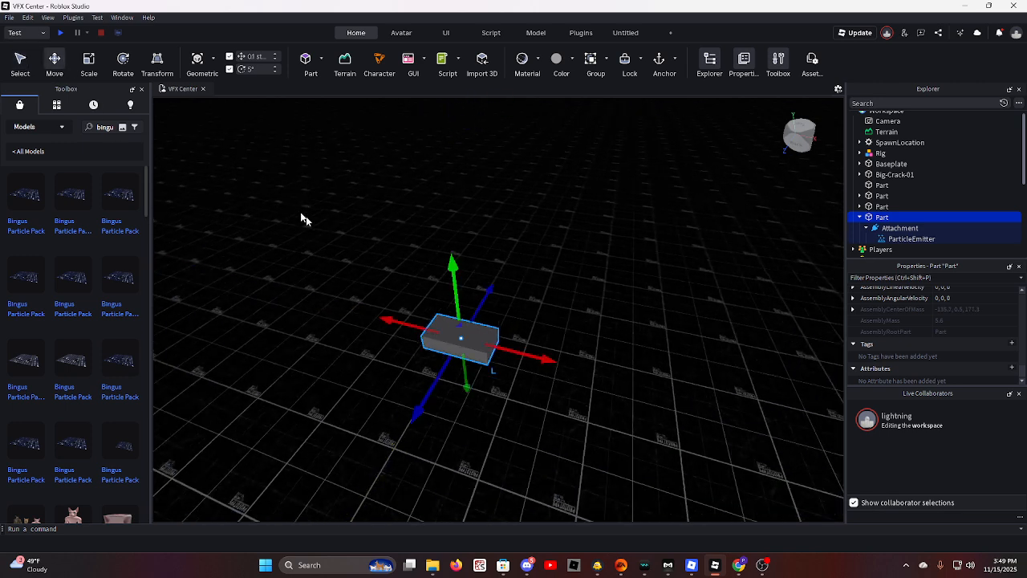
pyautogui.moveTo(455, 281); pyautogui.dragTo(452, 175)
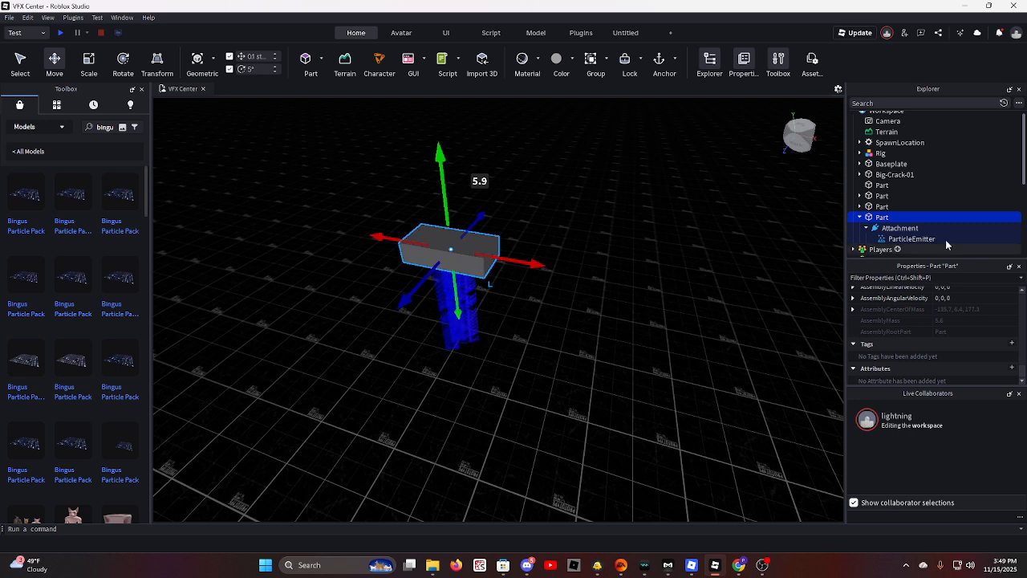
# Try Front and Right as the emitter's EmissionDirection, and return it to Top
pyautogui.click(913, 238)
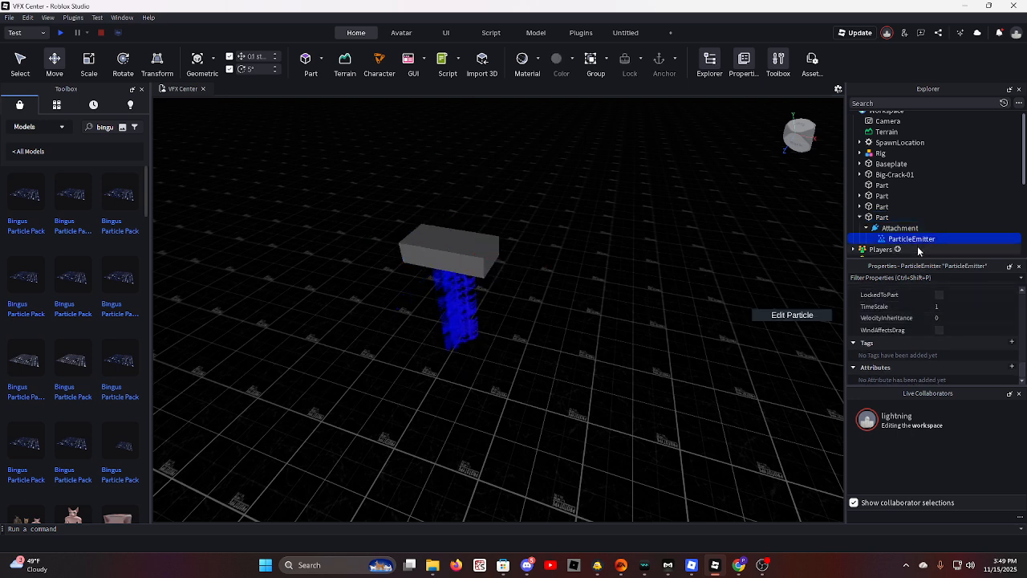
pyautogui.scroll(10, 943, 317)
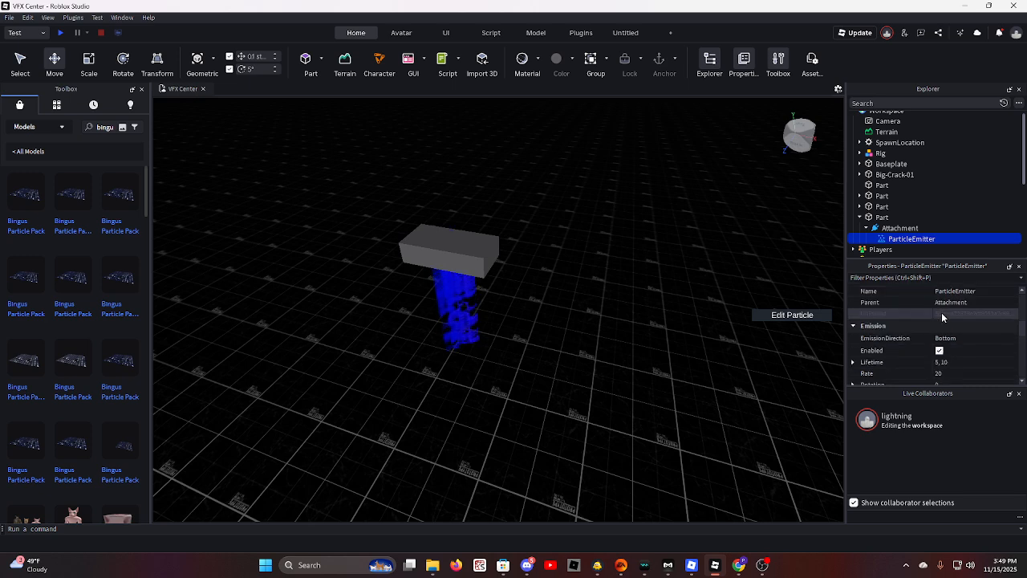
pyautogui.scroll(-5, 947, 321)
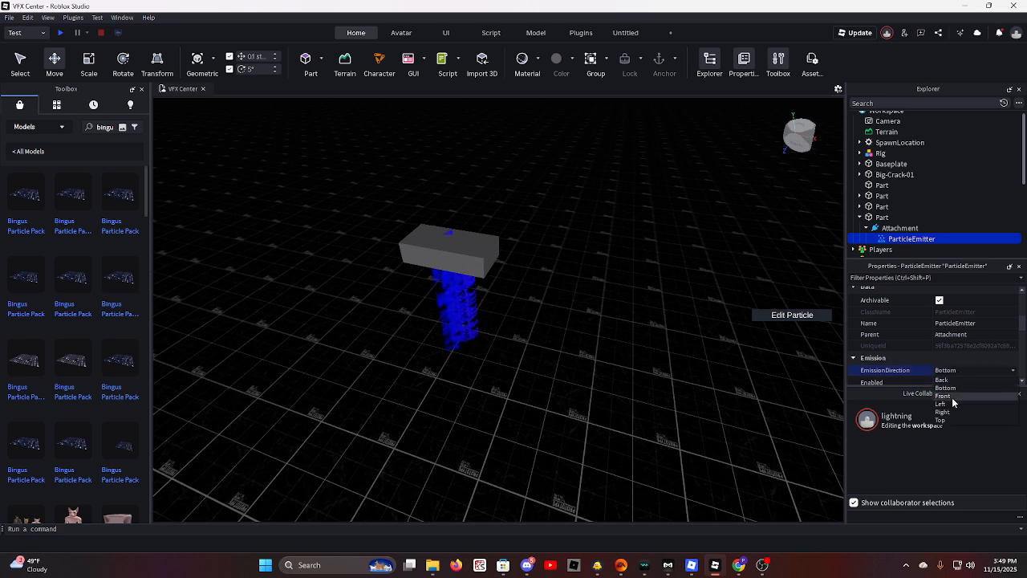
pyautogui.moveTo(502, 225); pyautogui.dragTo(502, 226, button='right')
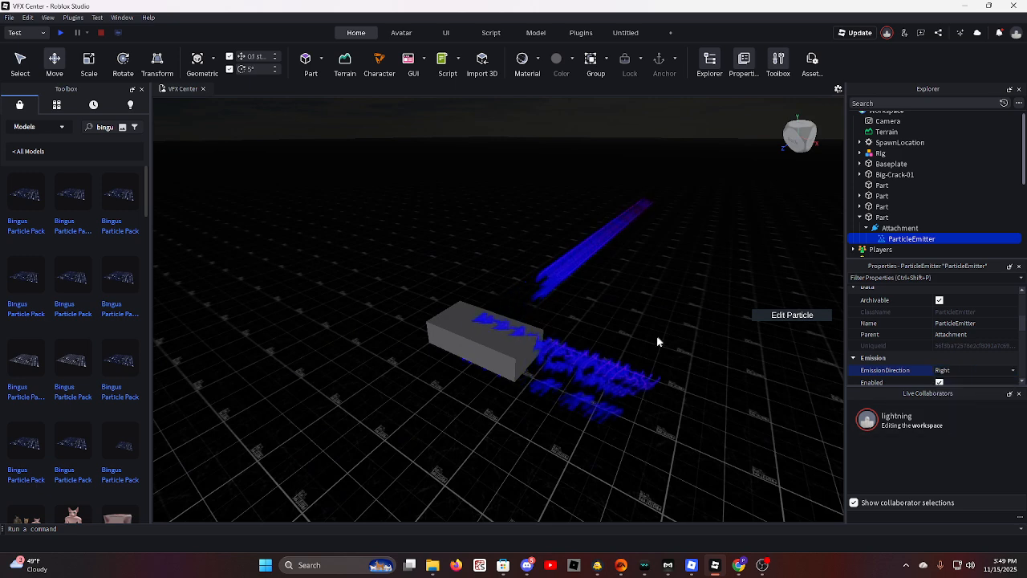
pyautogui.click(955, 372)
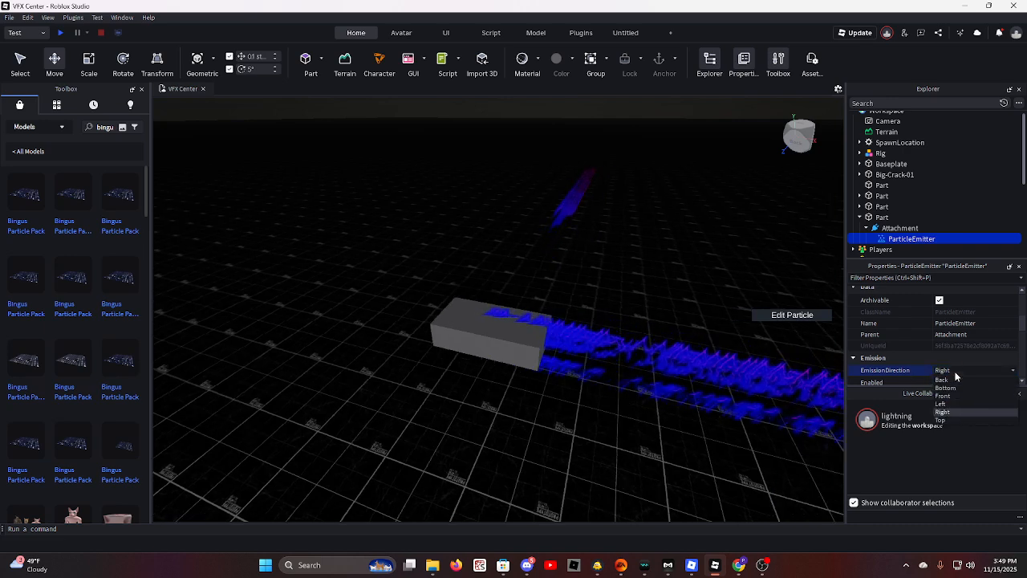
pyautogui.click(950, 420)
# Set the ParticleEmitter's Lifetime to 2 to compare the height of the particle column
pyautogui.scroll(-2, 923, 366)
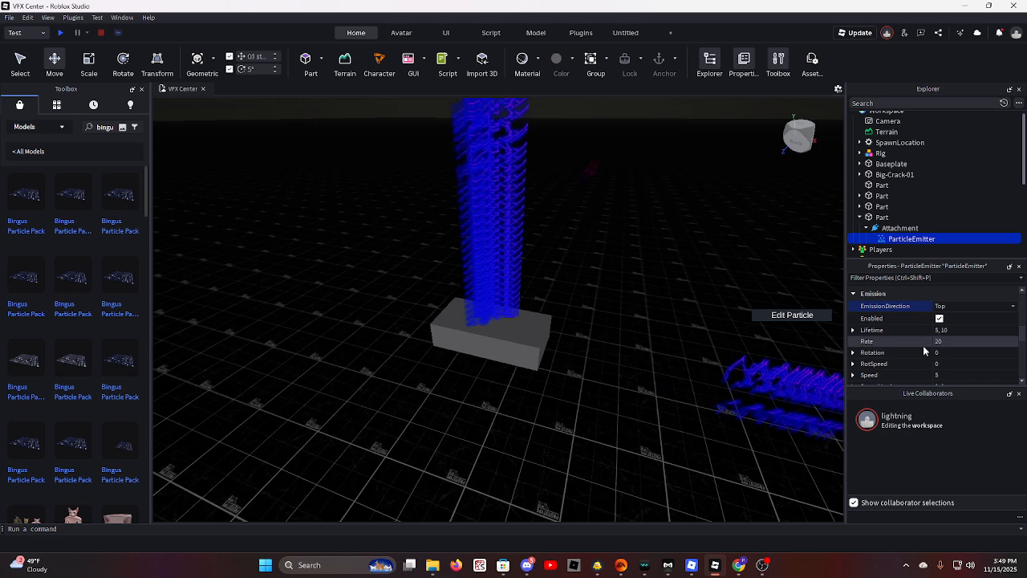
pyautogui.scroll(-1, 940, 338)
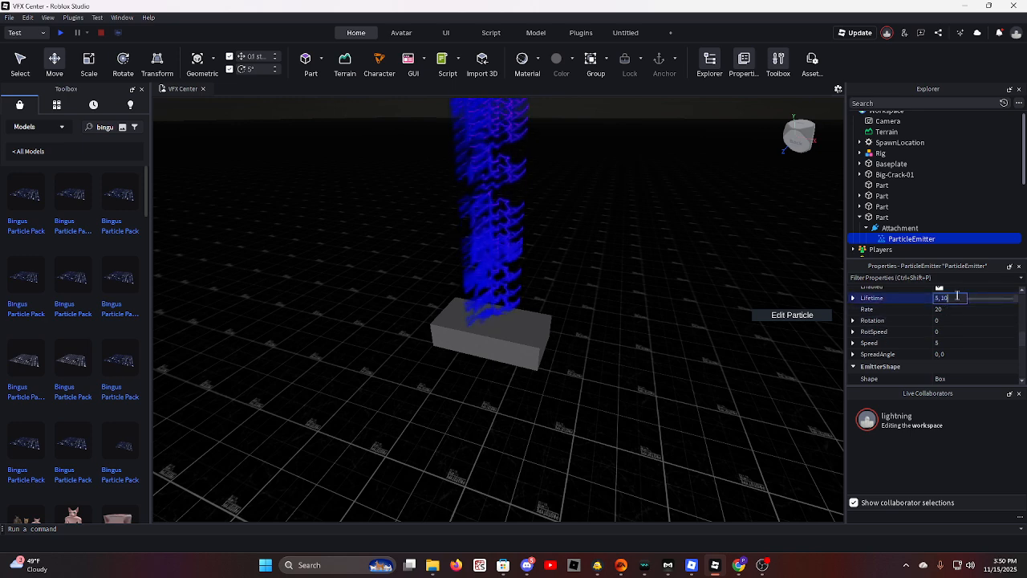
pyautogui.moveTo(651, 322); pyautogui.dragTo(651, 323, button='right')
pyautogui.press('w')
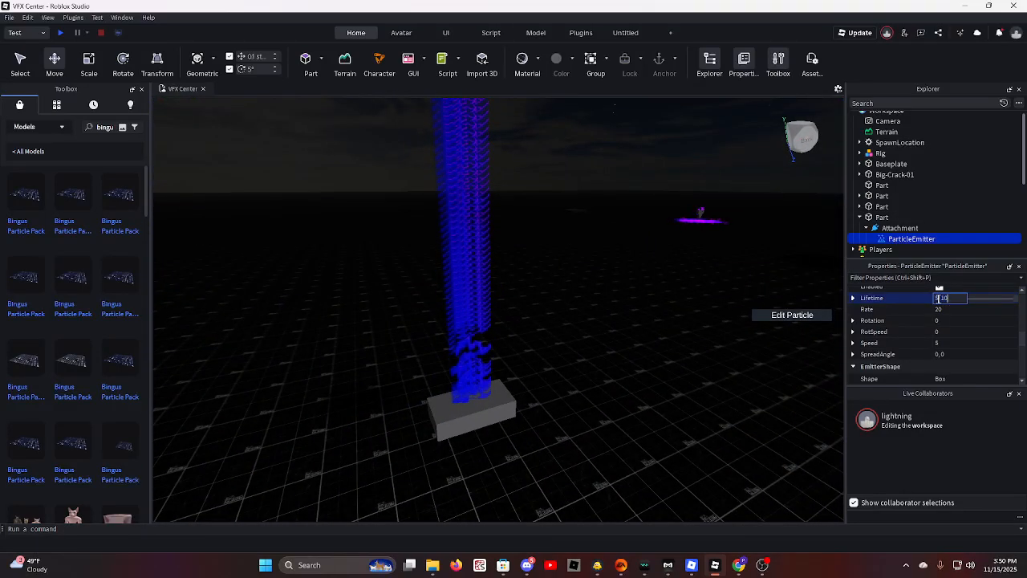
pyautogui.moveTo(672, 334); pyautogui.dragTo(671, 334, button='right')
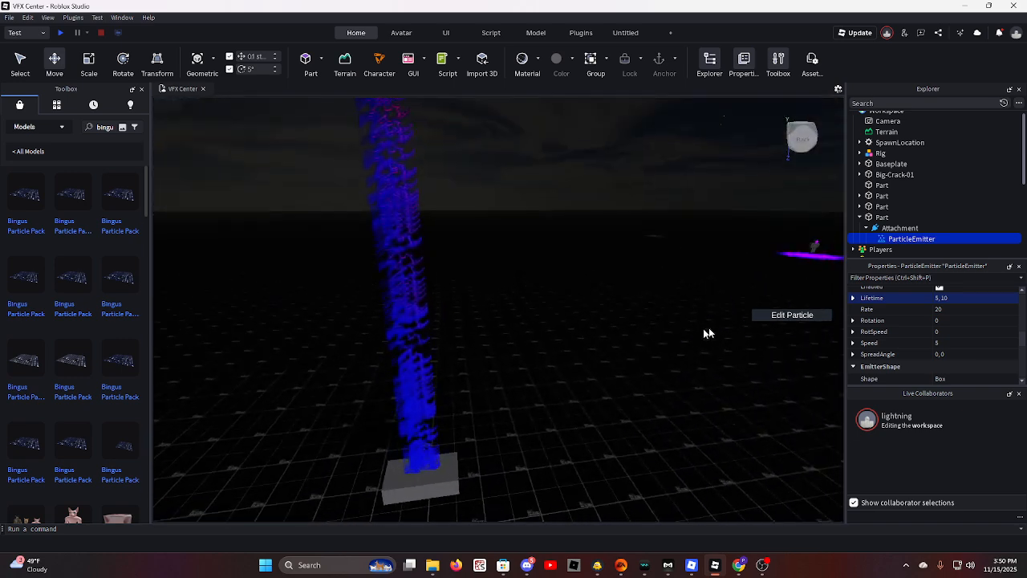
pyautogui.moveTo(428, 378); pyautogui.dragTo(427, 378, button='right')
pyautogui.press('s')
pyautogui.press('w')
pyautogui.click(938, 301)
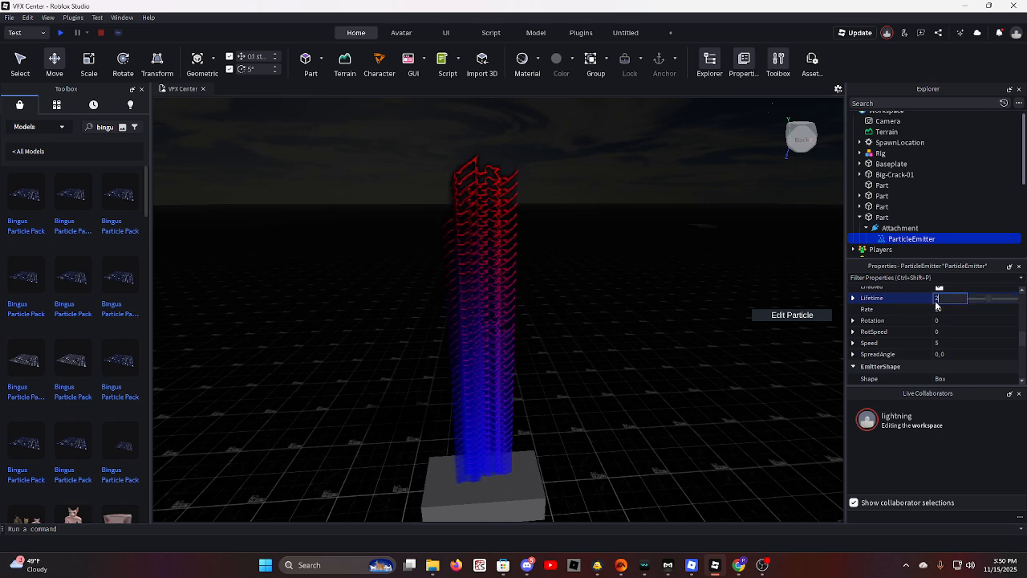
# Set the ParticleEmitter's Lifetime to 5, 10 and its Rate to 1
pyautogui.write('5, 10')
pyautogui.press('Return')
pyautogui.click(959, 309)
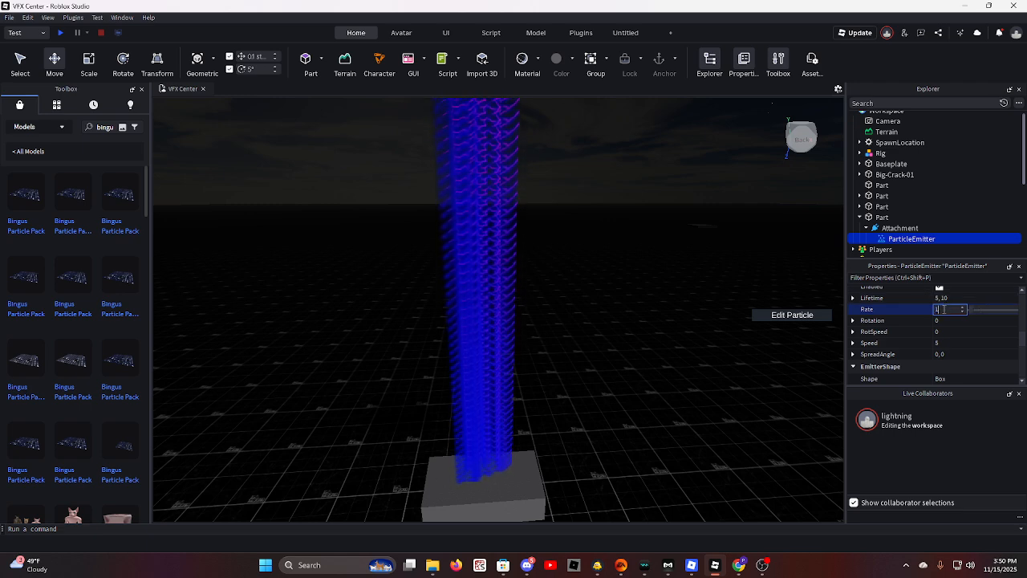
pyautogui.press('Return')
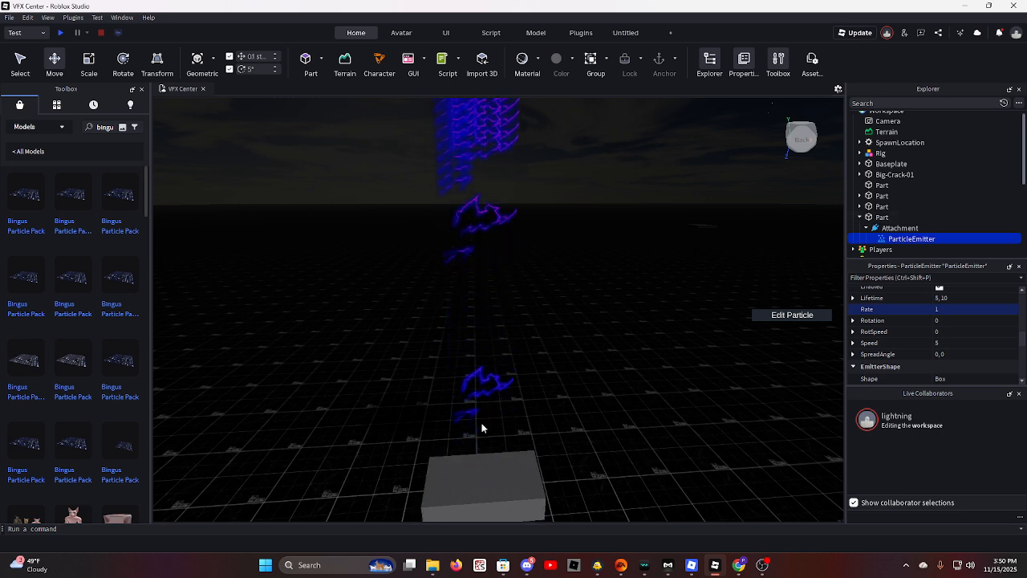
# Set the ParticleEmitter's Rate to 4 and view the particle column from closer up
pyautogui.click(954, 309)
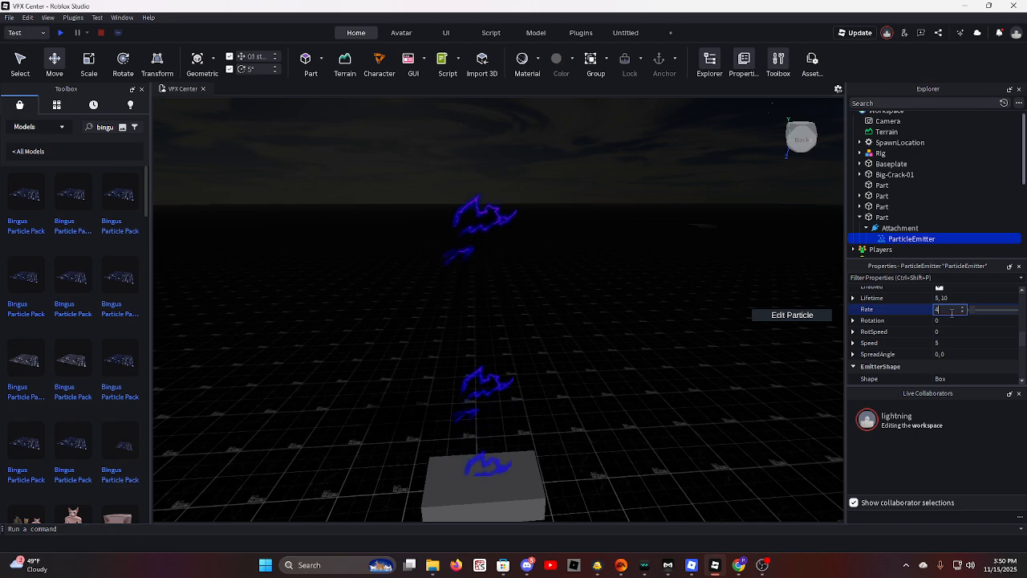
pyautogui.moveTo(594, 336); pyautogui.dragTo(594, 340, button='right')
pyautogui.press('w')
pyautogui.scroll(3, 620, 326)
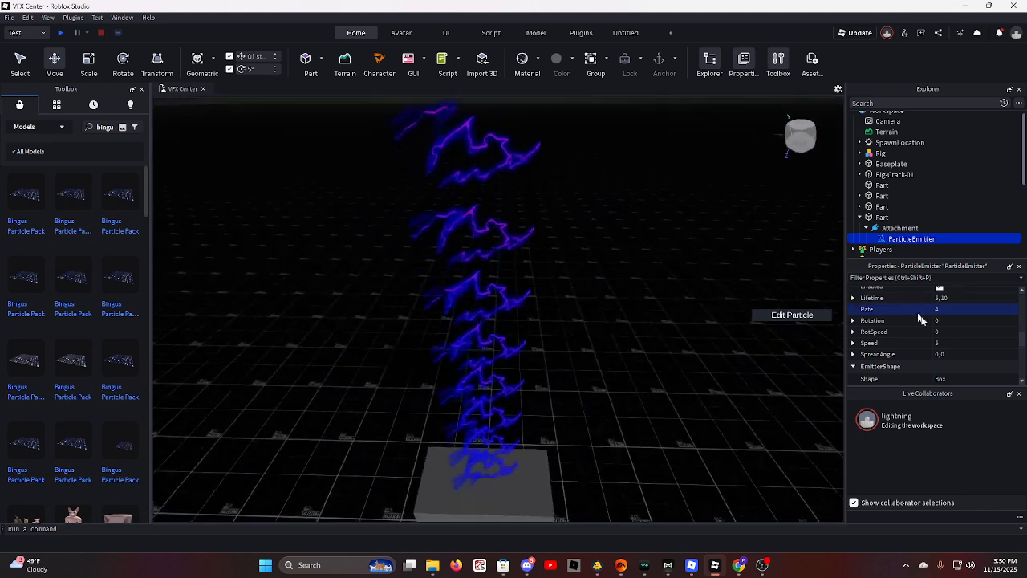
# Try a Rotation of 360 on the ParticleEmitter and look at the emitted particles
pyautogui.click(950, 322)
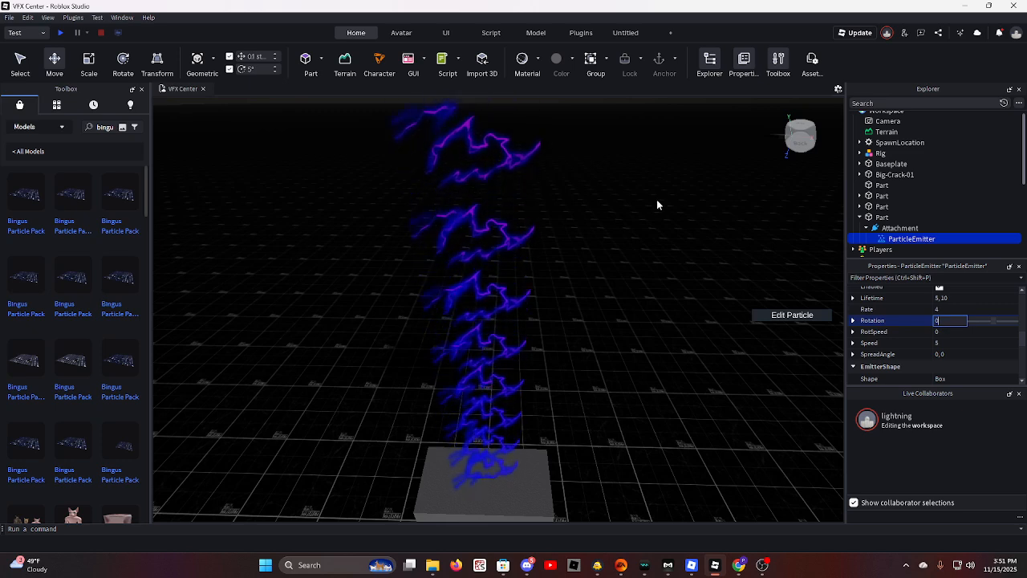
pyautogui.write('360')
pyautogui.press('Return')
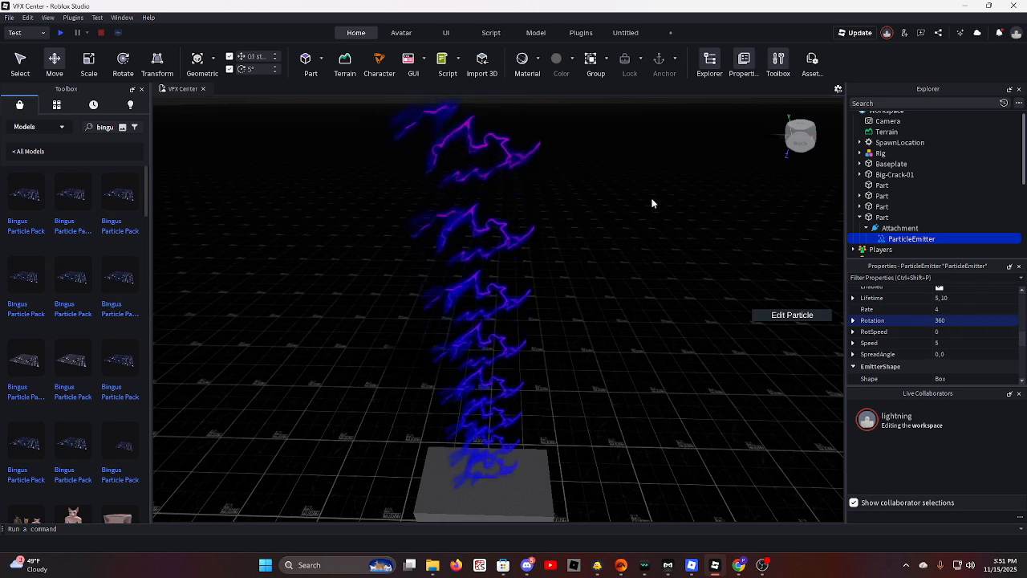
pyautogui.moveTo(644, 335); pyautogui.dragTo(644, 340, button='right')
# Try nonzero RotSpeed values on the ParticleEmitter, and undo the RotSpeed and Rotation changes
pyautogui.moveTo(562, 424); pyautogui.dragTo(563, 425, button='right')
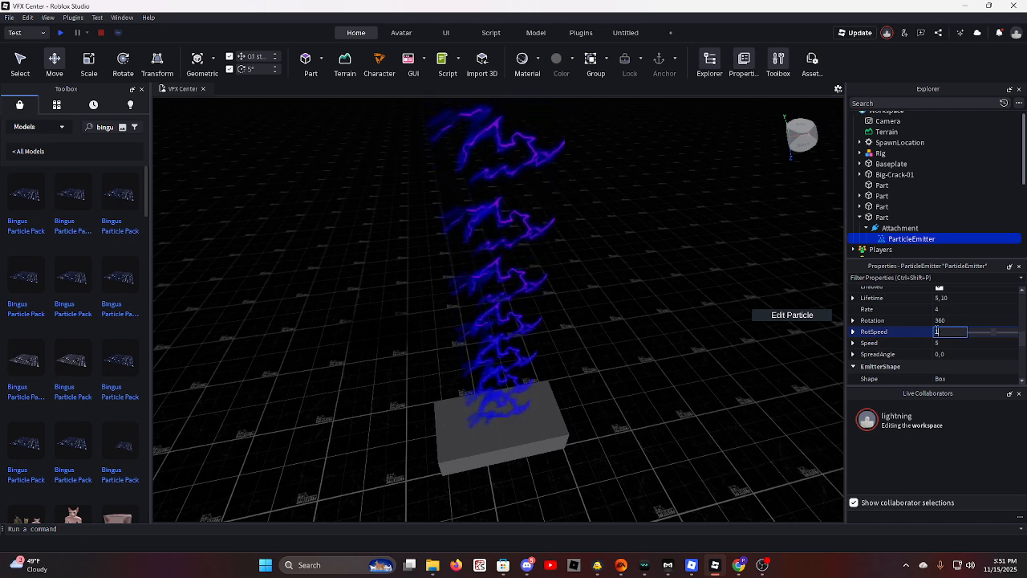
pyautogui.moveTo(635, 418); pyautogui.dragTo(636, 418, button='right')
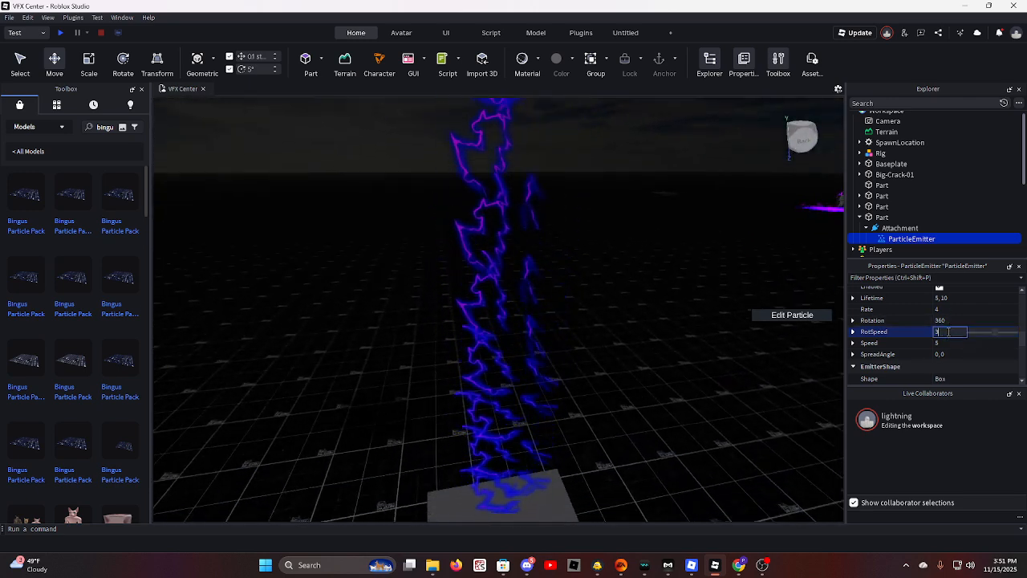
pyautogui.moveTo(657, 363); pyautogui.dragTo(657, 363, button='right')
pyautogui.scroll(-5, 657, 363)
pyautogui.scroll(4, 657, 363)
pyautogui.scroll(2, 657, 363)
pyautogui.hotkey('ctrl', 'z')
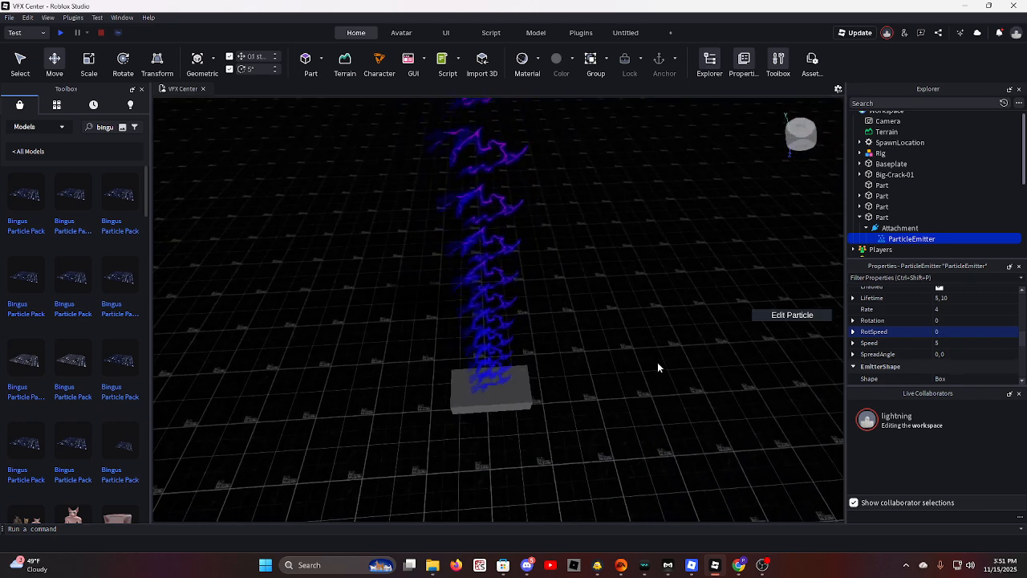
# Try a Rotation of 180 together with a nonzero RotSpeed on the emitter, and undo both changes
pyautogui.click(944, 322)
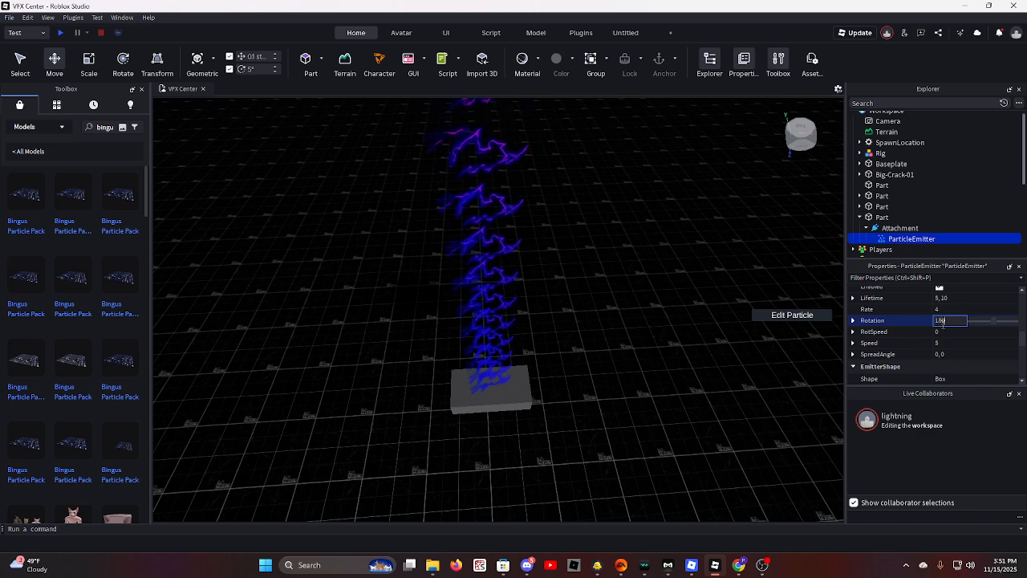
pyautogui.click(937, 331)
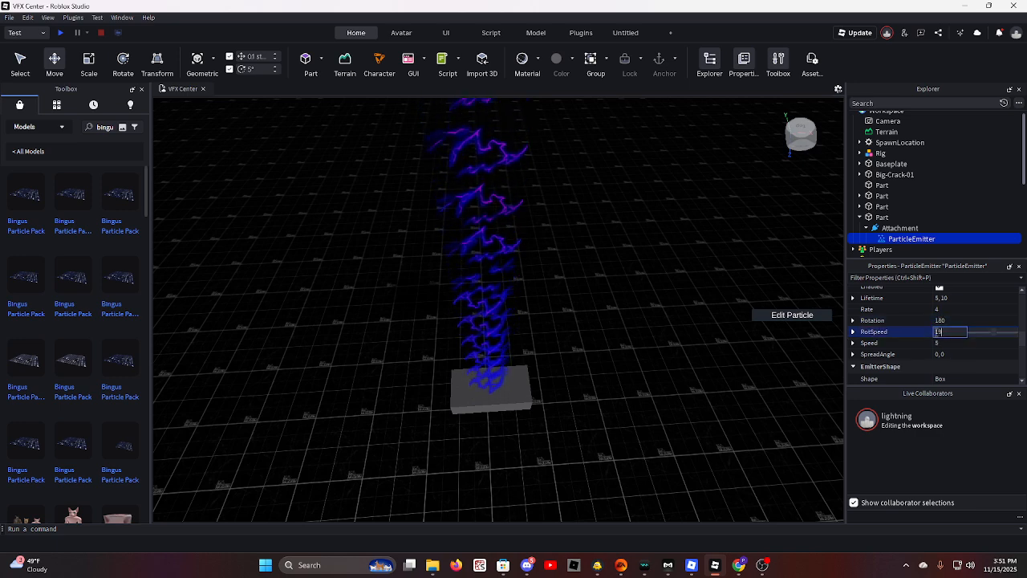
pyautogui.moveTo(670, 333); pyautogui.dragTo(670, 332, button='right')
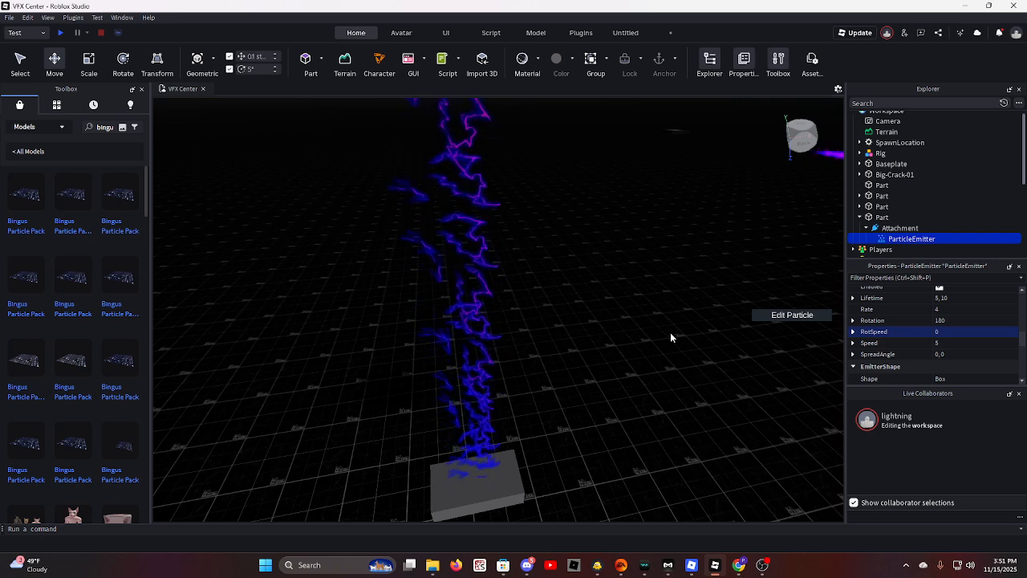
pyautogui.hotkey('ctrl', 'z')
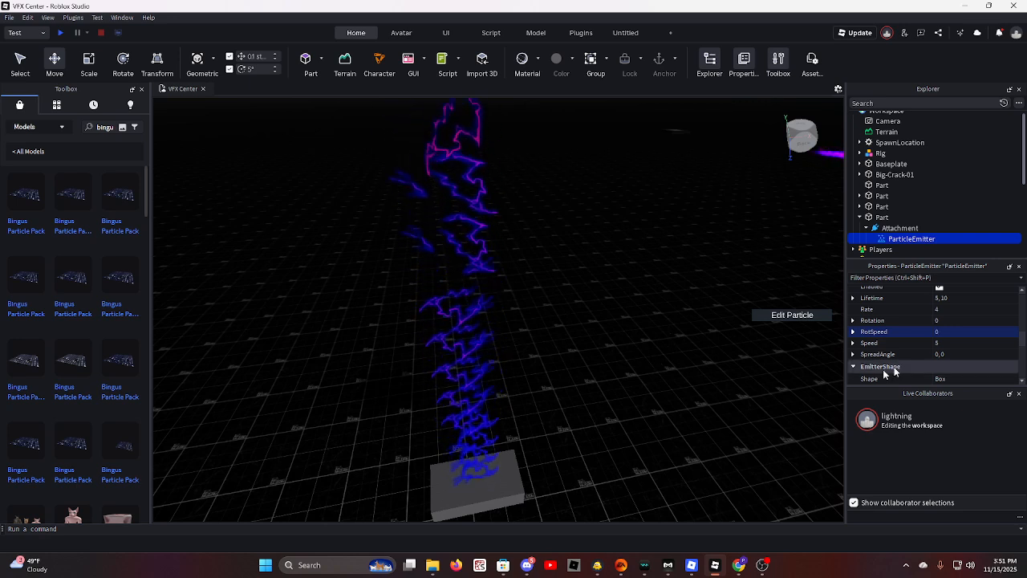
# Set the ParticleEmitter's Speed to 10 and view the wider gaps between particles
pyautogui.click(939, 343)
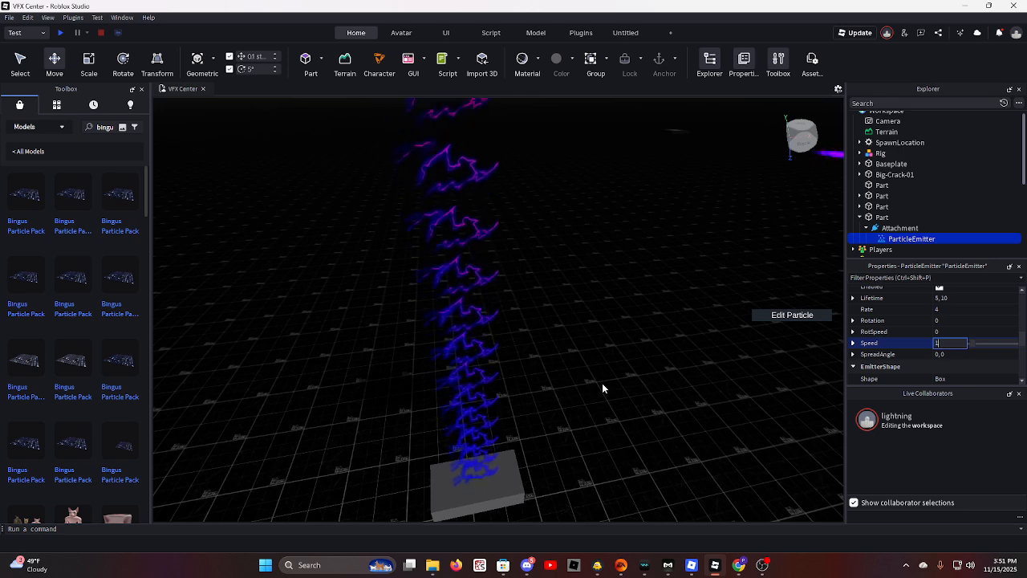
pyautogui.write('10')
pyautogui.press('Return')
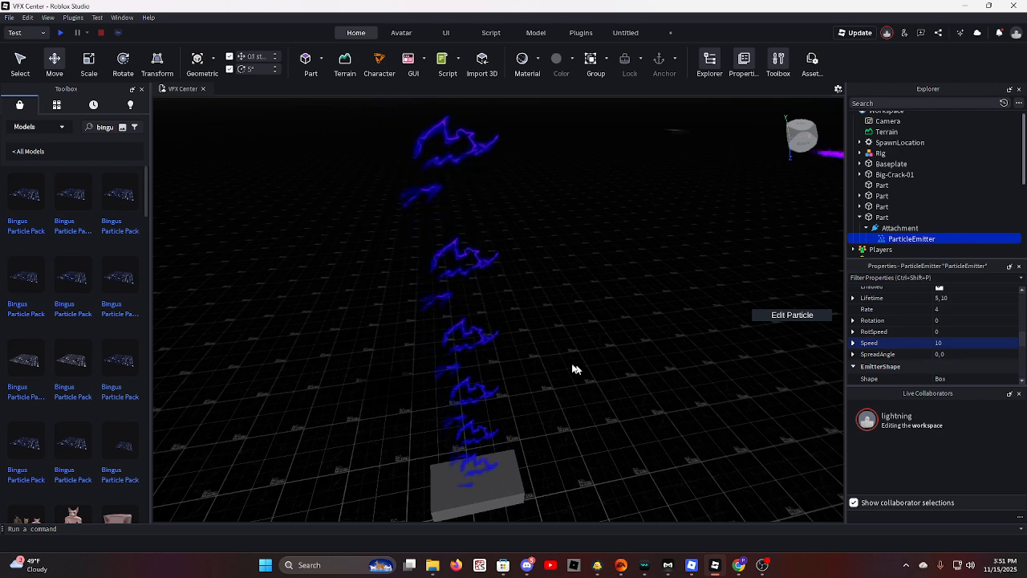
pyautogui.moveTo(539, 348); pyautogui.dragTo(540, 351, button='right')
pyautogui.scroll(2, 540, 351)
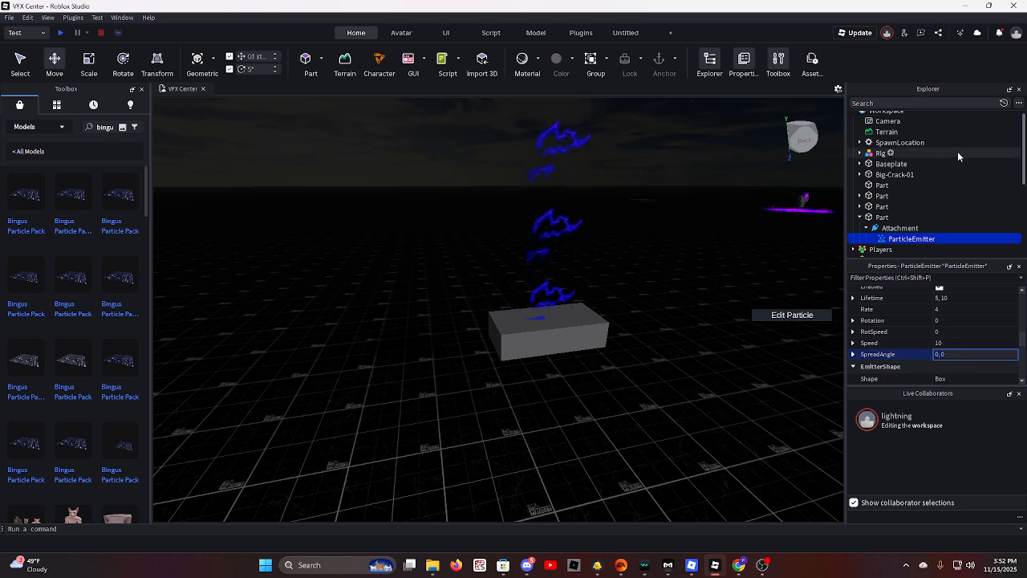
# Set the ParticleEmitter's SpreadAngle to 10,10 and view the scattered particles
pyautogui.click(726, 290)
pyautogui.moveTo(716, 273); pyautogui.dragTo(715, 274, button='right')
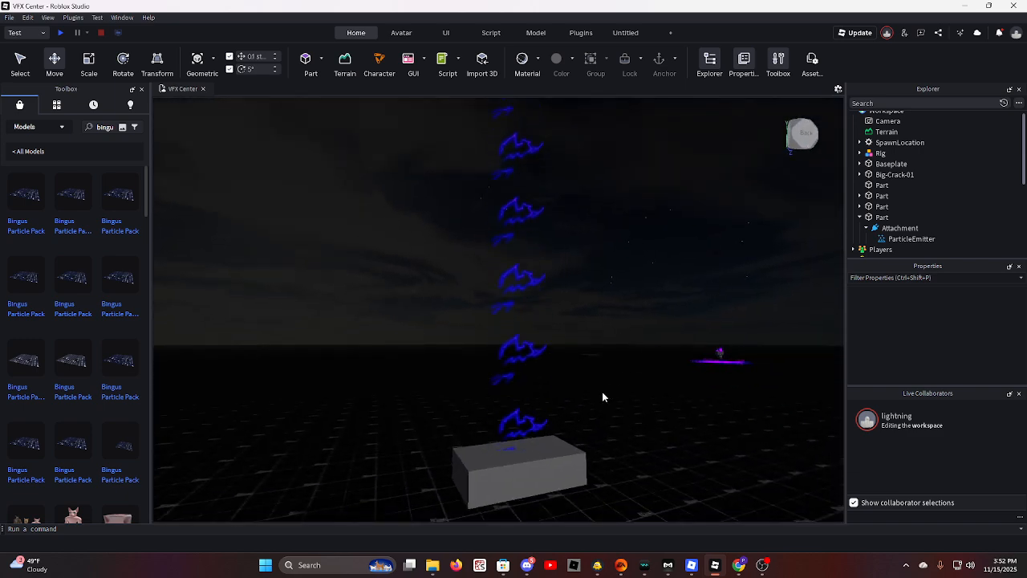
pyautogui.click(883, 240)
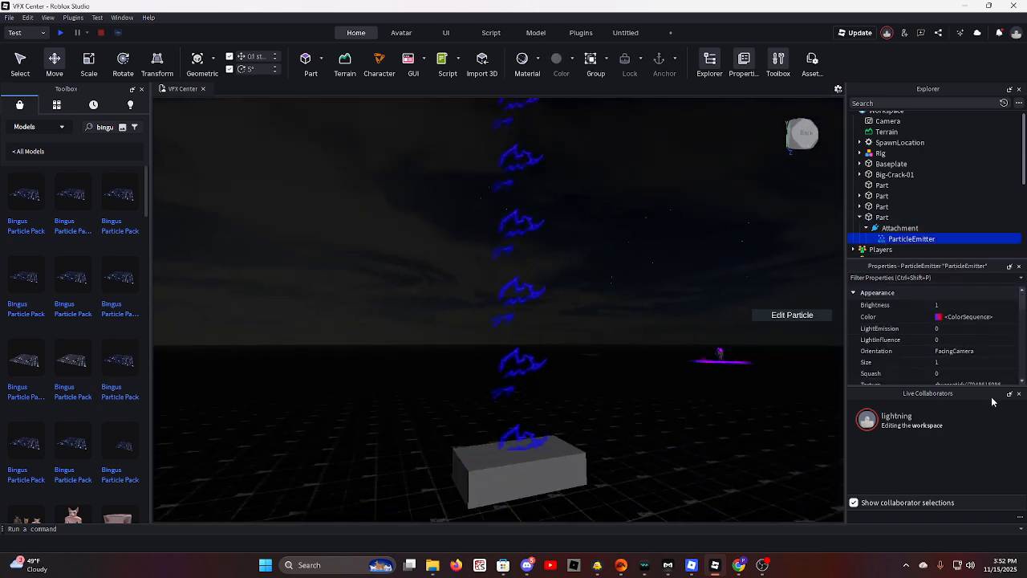
pyautogui.scroll(-6, 948, 350)
pyautogui.scroll(2, 947, 350)
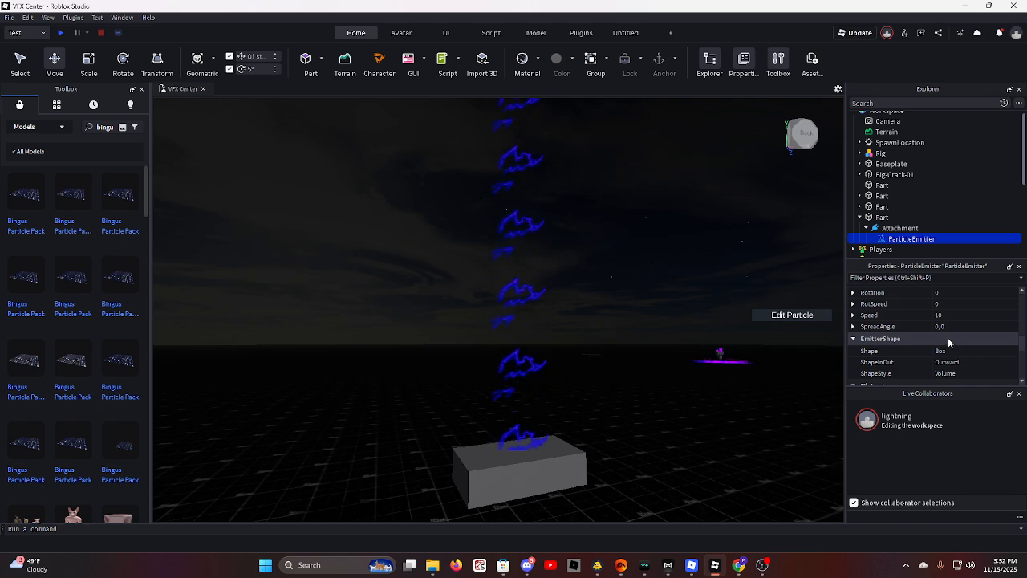
pyautogui.click(949, 328)
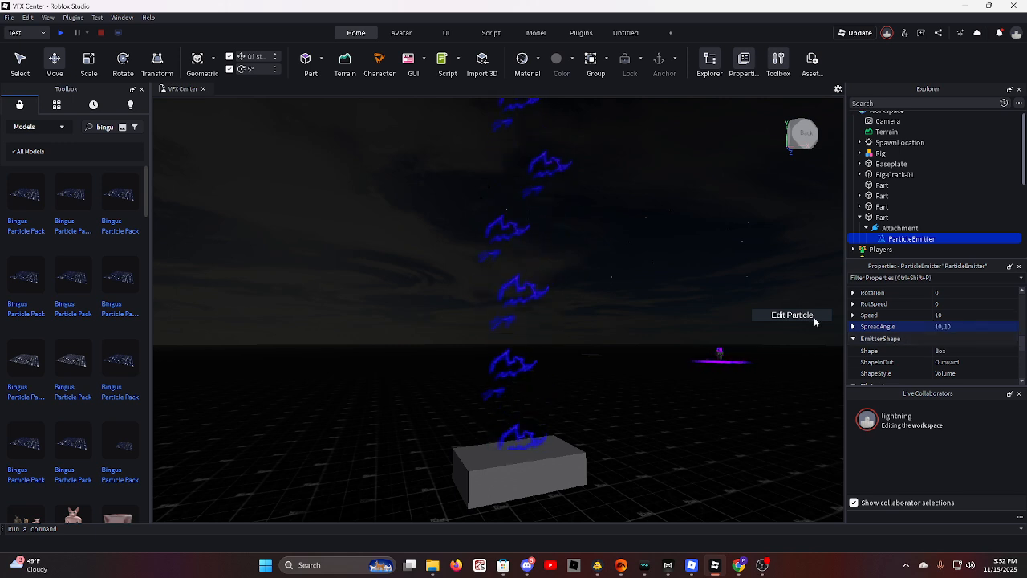
pyautogui.moveTo(756, 235); pyautogui.dragTo(756, 239, button='right')
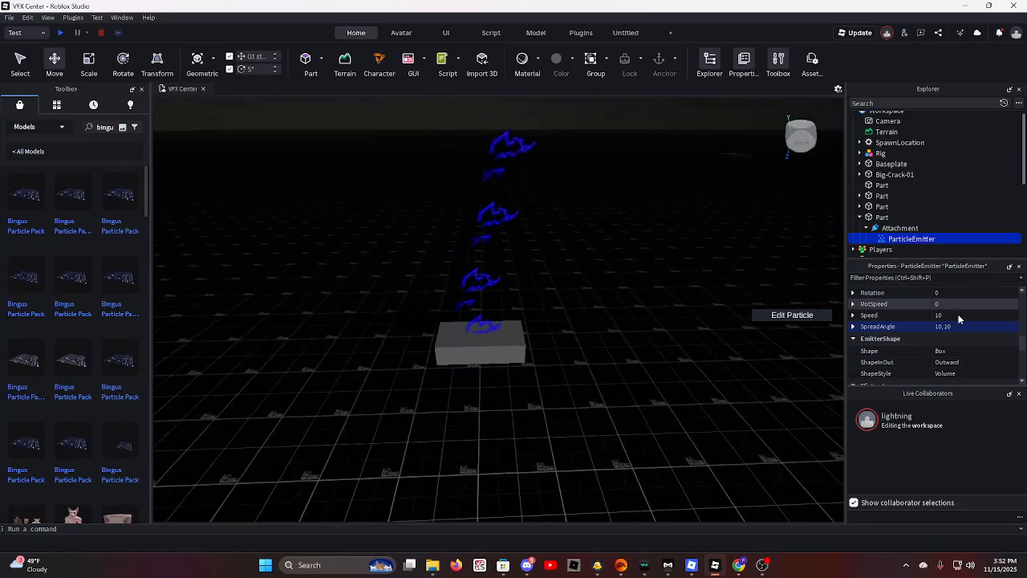
# Examine the ParticleEmitter's FlipbookLayout options without choosing a different layout
pyautogui.scroll(-3, 958, 320)
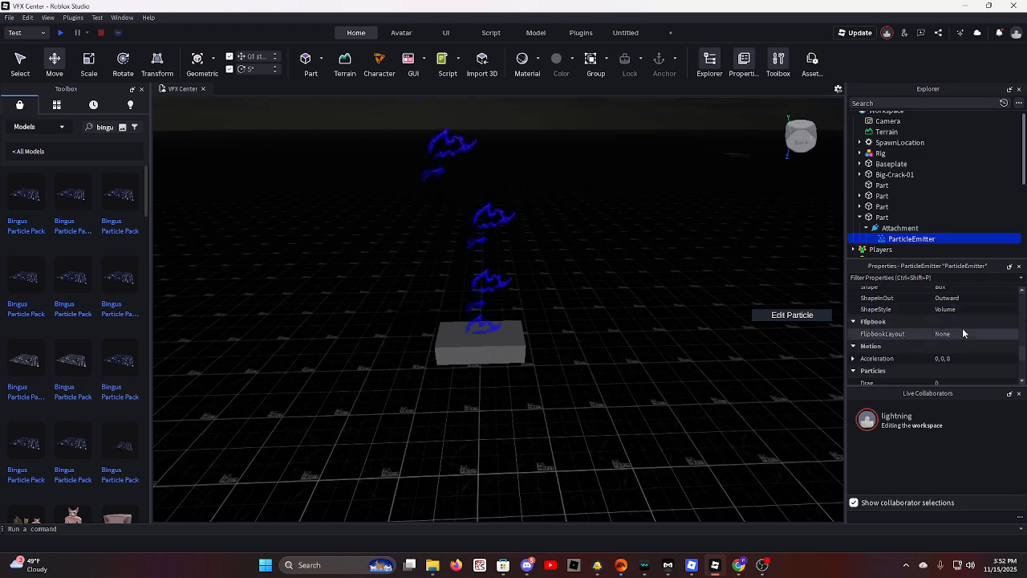
pyautogui.moveTo(564, 271); pyautogui.dragTo(564, 271, button='right')
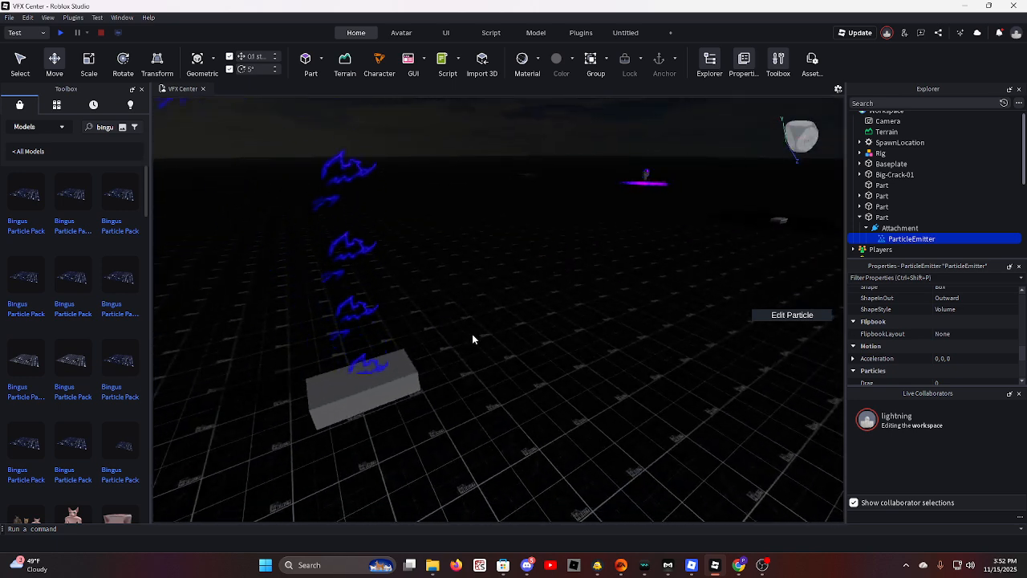
pyautogui.moveTo(473, 339); pyautogui.dragTo(485, 332, button='right')
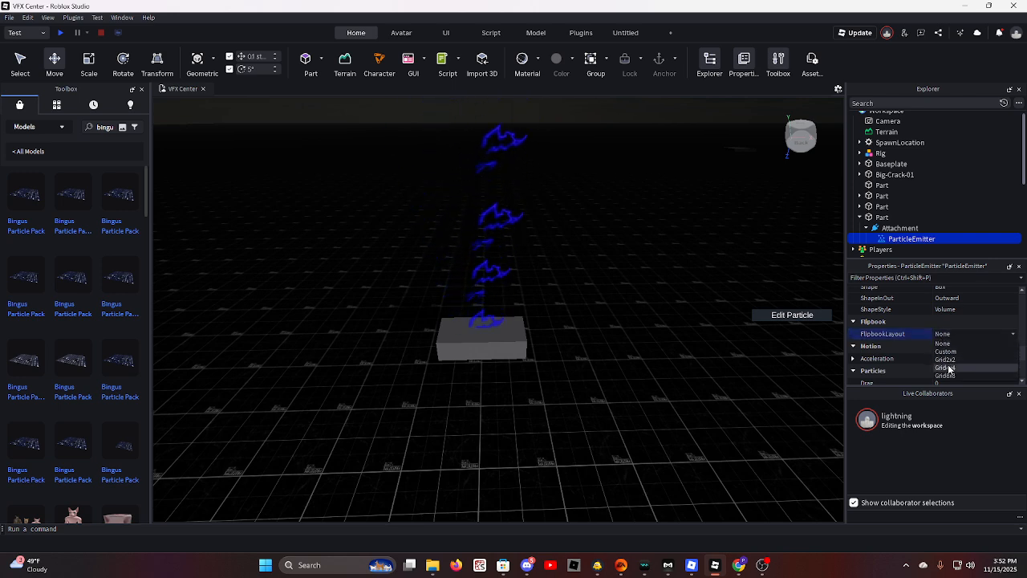
pyautogui.click(467, 308)
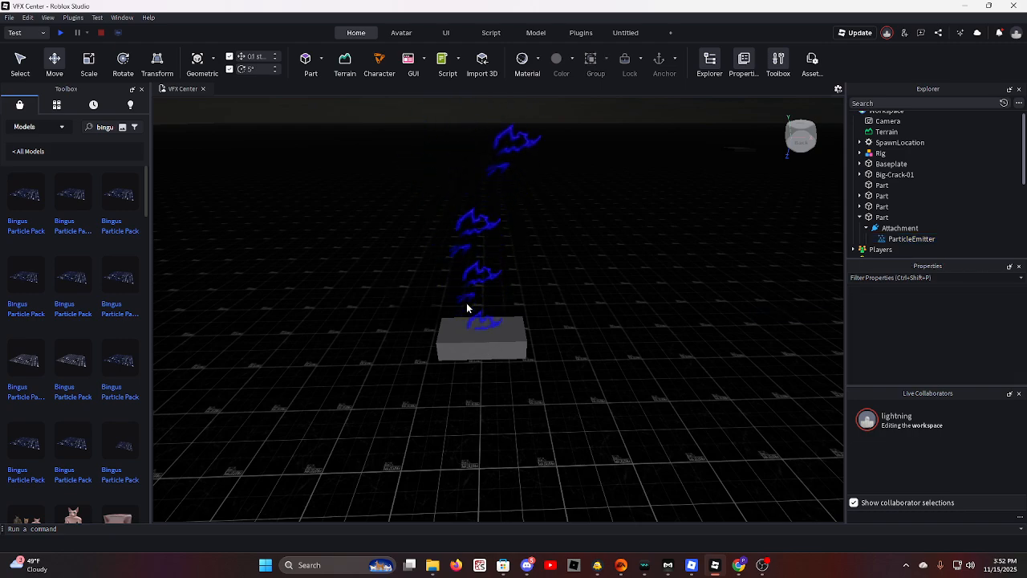
pyautogui.moveTo(467, 308); pyautogui.dragTo(468, 324, button='right')
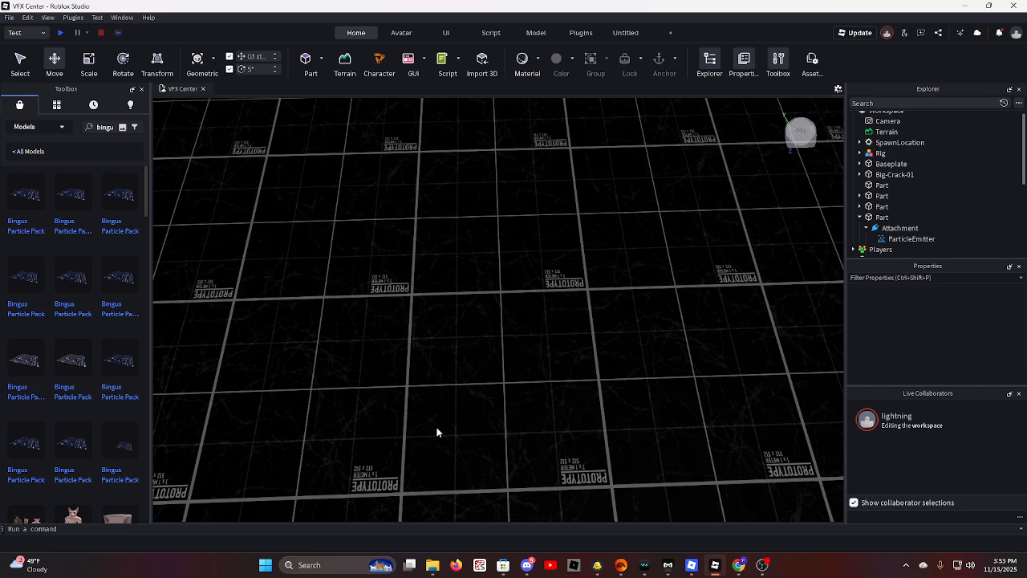
# Examine the ParticleEmitter's remaining Flipbook, Motion and Particles properties, down to LockedToPart, TimeScale and VelocityInheritance
pyautogui.press('s')
pyautogui.moveTo(607, 426); pyautogui.dragTo(608, 424, button='right')
pyautogui.press('w')
pyautogui.press('s')
pyautogui.click(497, 325)
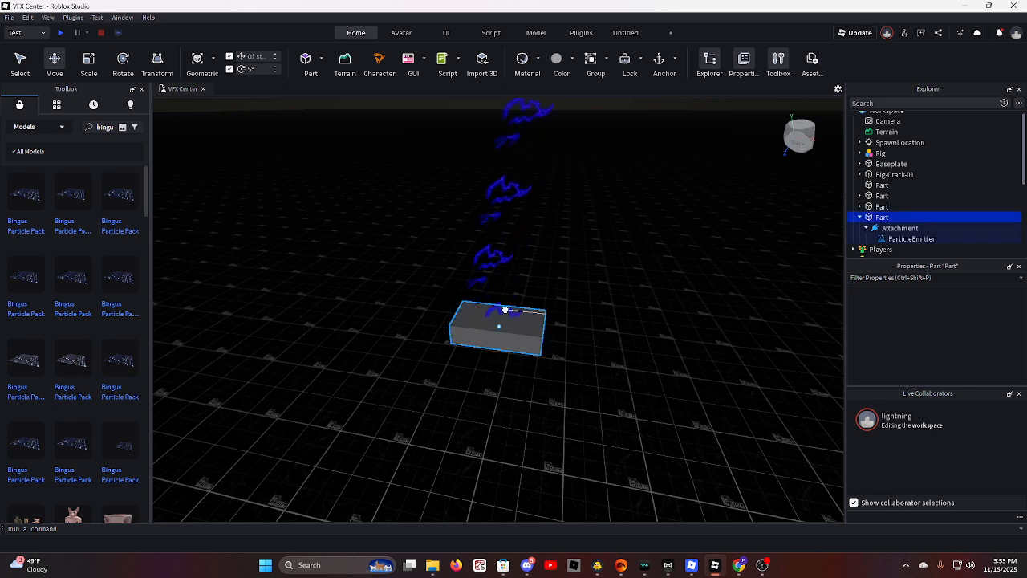
pyautogui.click(907, 239)
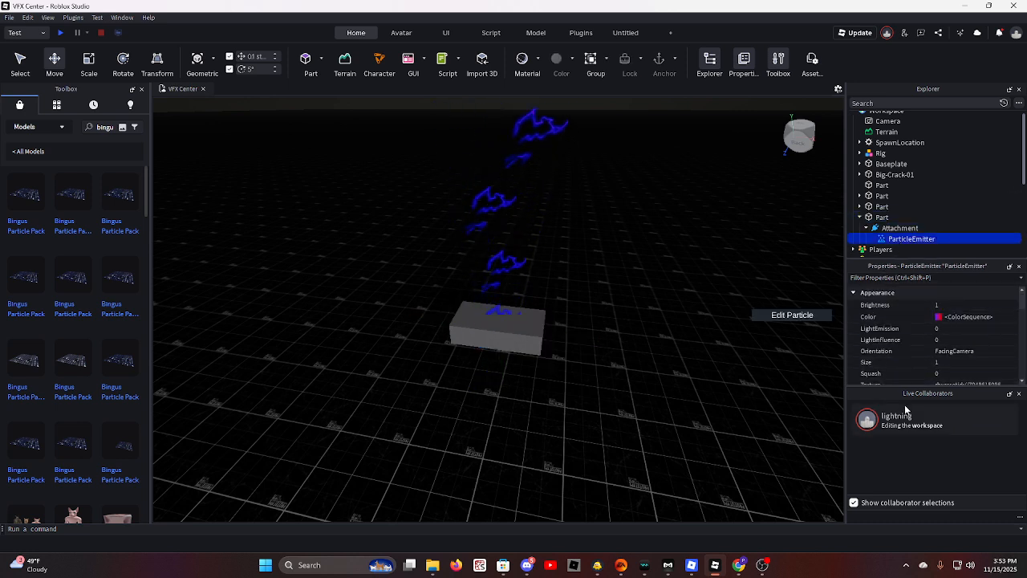
pyautogui.scroll(-10, 965, 328)
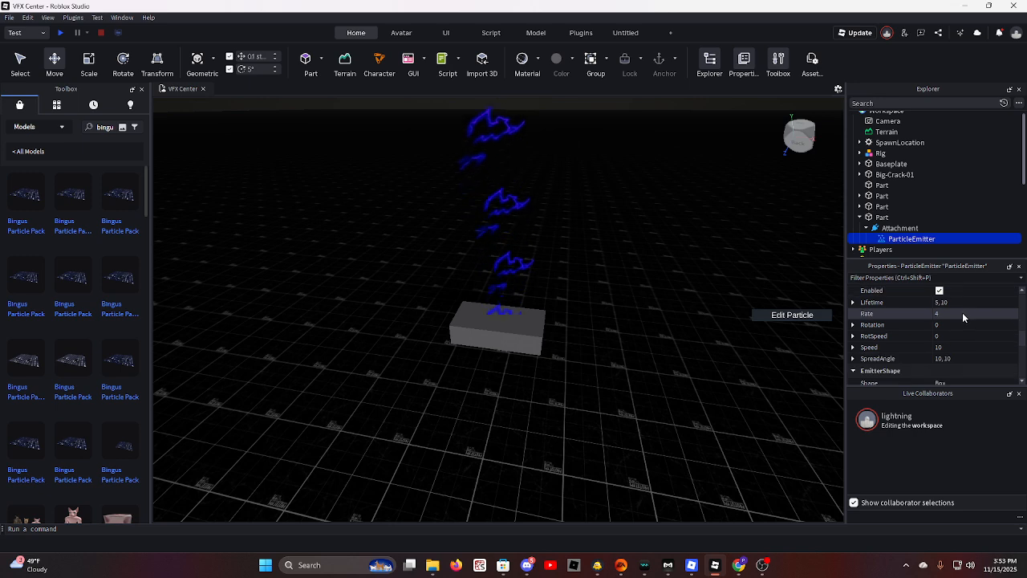
pyautogui.scroll(-5, 955, 327)
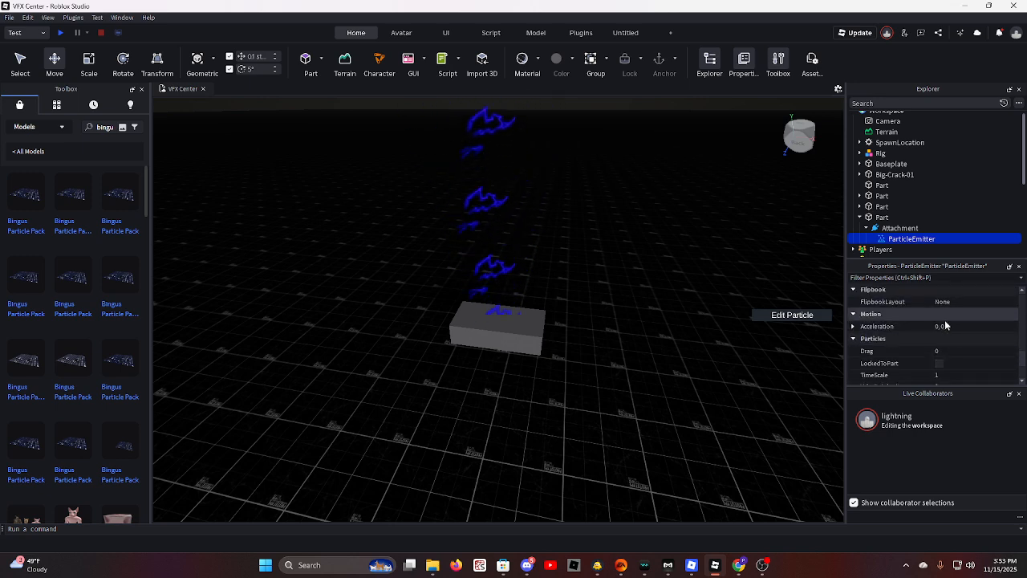
pyautogui.scroll(-3, 943, 345)
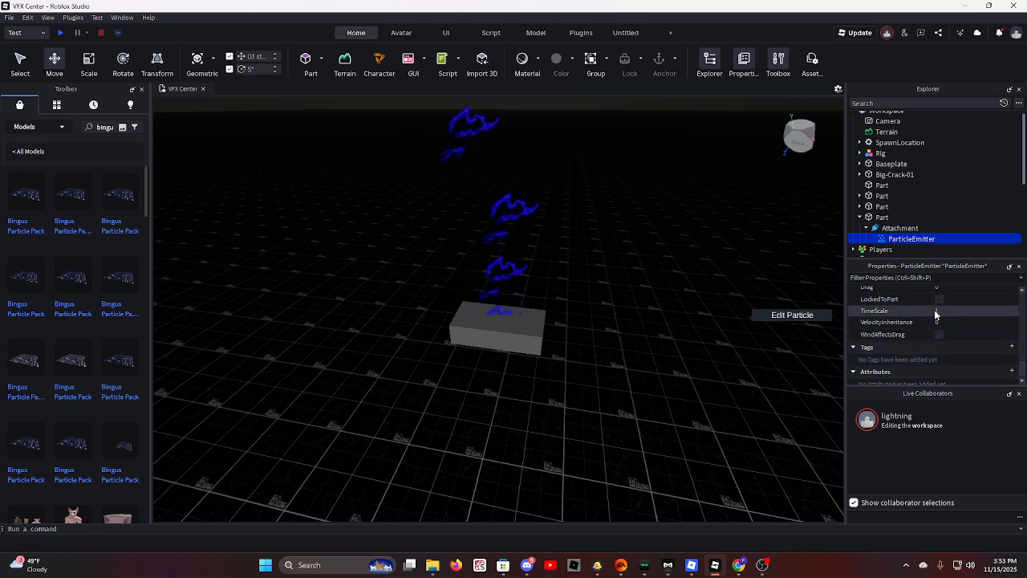
# Move the emitter's part across the baseplate and raise it to see how unlocked particles behave, and clear the selection
pyautogui.moveTo(496, 335); pyautogui.dragTo(431, 232)
pyautogui.moveTo(419, 363); pyautogui.dragTo(580, 461)
pyautogui.press('d')
pyautogui.moveTo(585, 455); pyautogui.dragTo(585, 456, button='right')
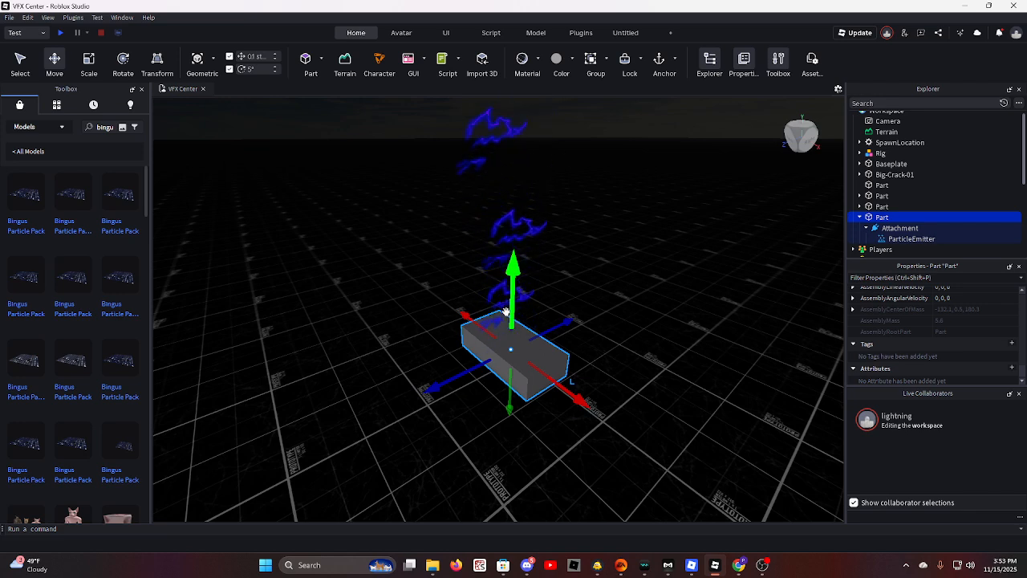
pyautogui.moveTo(510, 308); pyautogui.dragTo(513, 171)
pyautogui.press('s')
pyautogui.moveTo(600, 207); pyautogui.dragTo(601, 208, button='right')
pyautogui.click(600, 207)
pyautogui.press('w')
pyautogui.press('w')
pyautogui.press('s')
pyautogui.press('w')
pyautogui.press('s')
pyautogui.press('w')
pyautogui.press('w')
pyautogui.press('s')
pyautogui.press('w')
pyautogui.press('s')
pyautogui.press('w')
pyautogui.press('w')
pyautogui.press('w')
pyautogui.press('s')
pyautogui.press('w')
pyautogui.press('d')
pyautogui.press('a')
pyautogui.press('s')
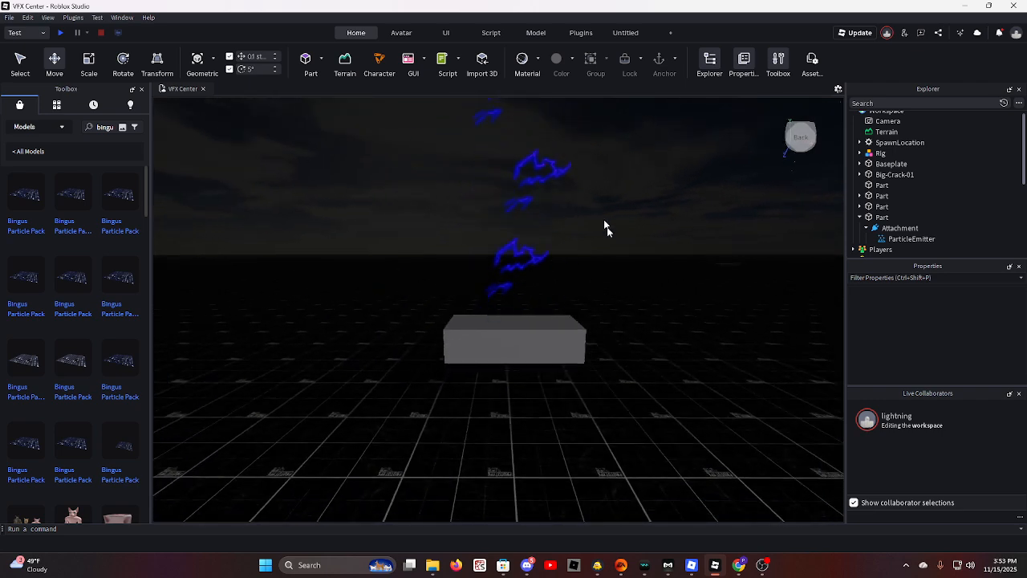